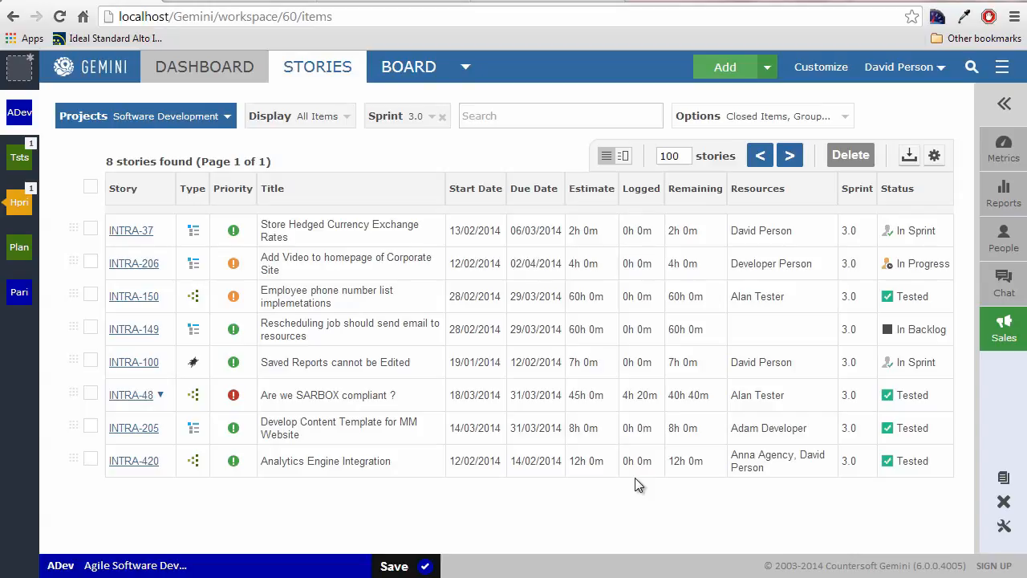
Generate the Breakdown By Status Report for the stories, and open the downloaded Stories (4).xlsx in Excel with editing enabled.
left_click(1006, 202)
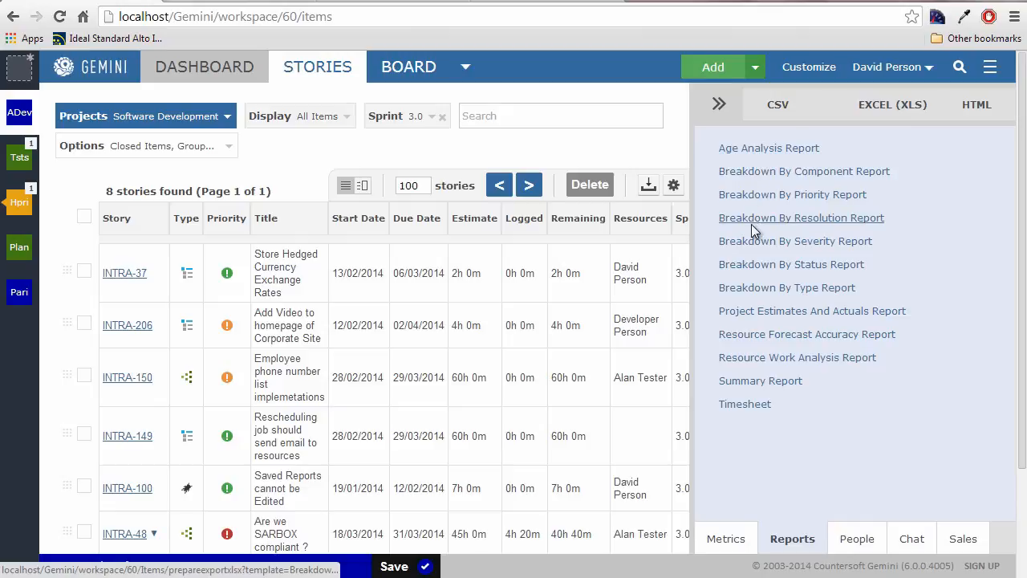
left_click(759, 271)
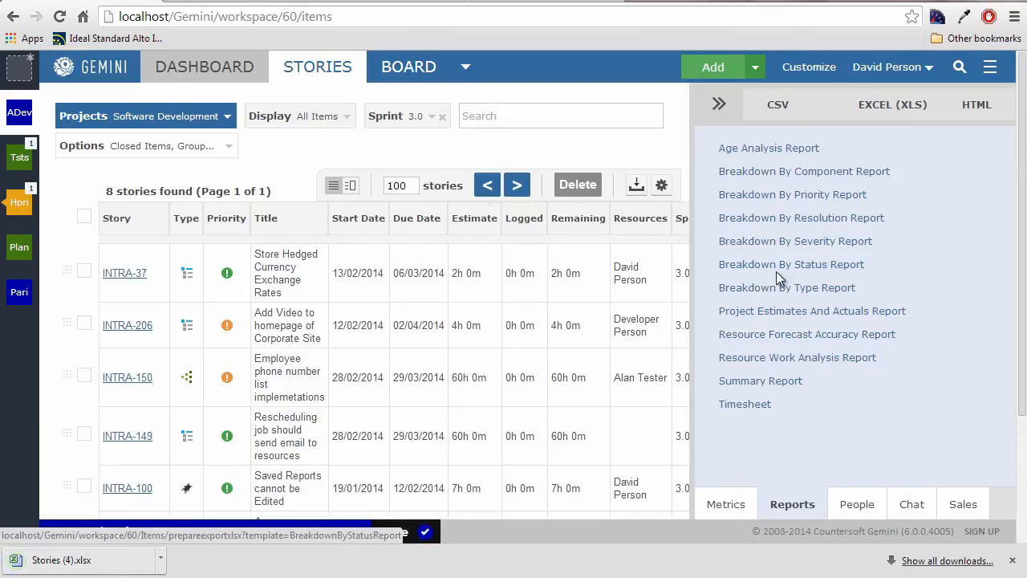
left_click(77, 562)
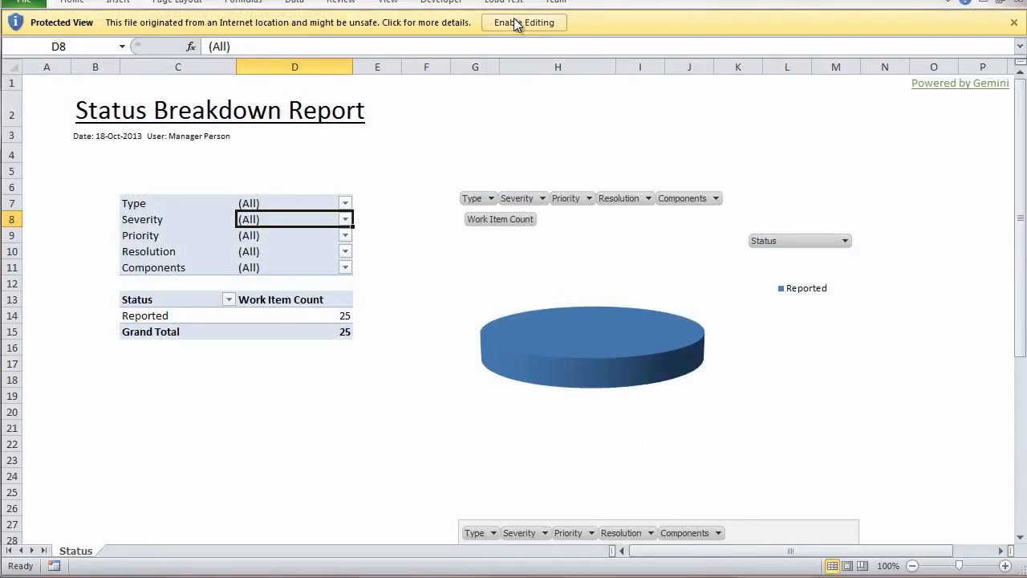
left_click(518, 23)
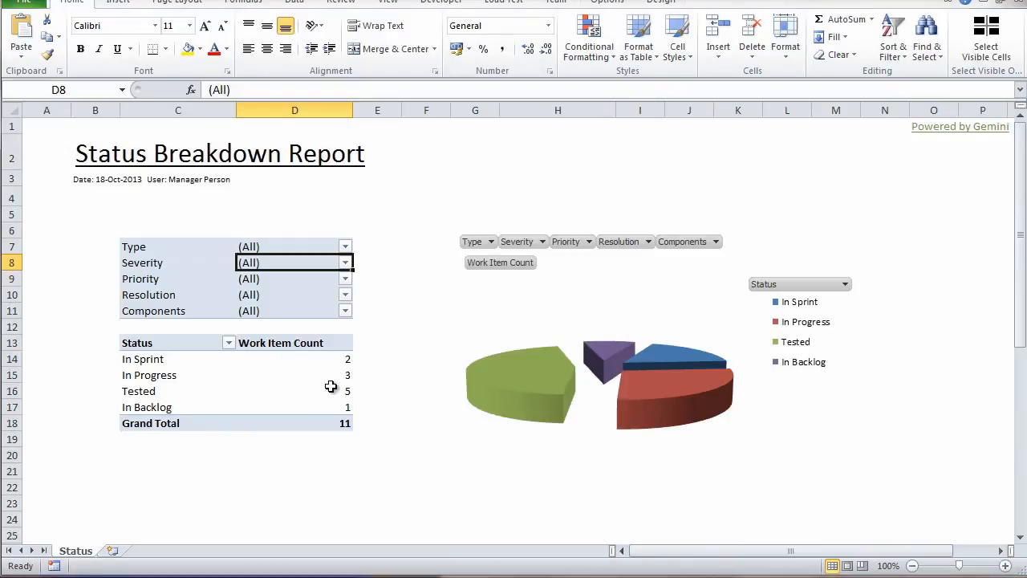
left_click_drag(337, 360, 341, 412)
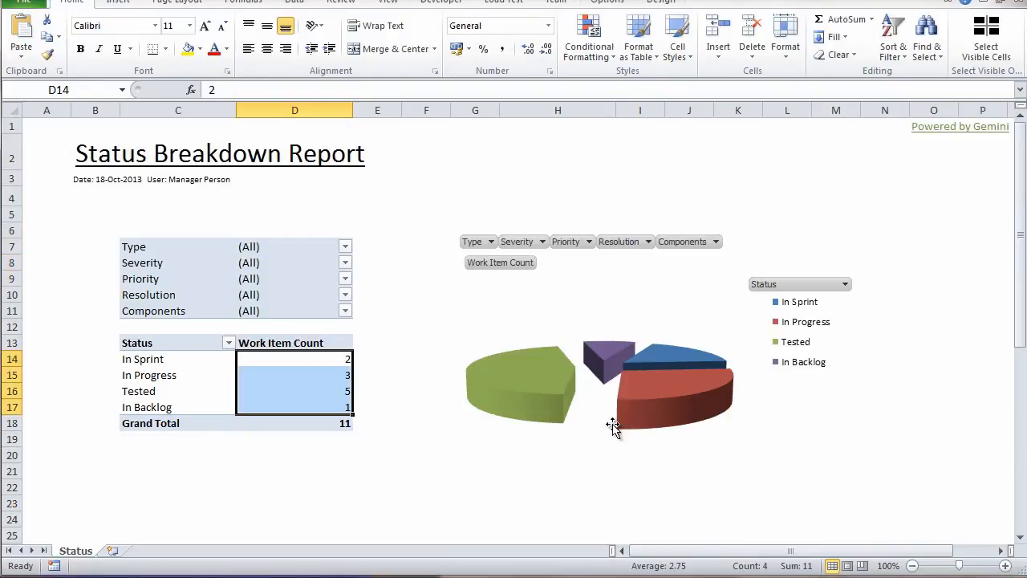
left_click(333, 514)
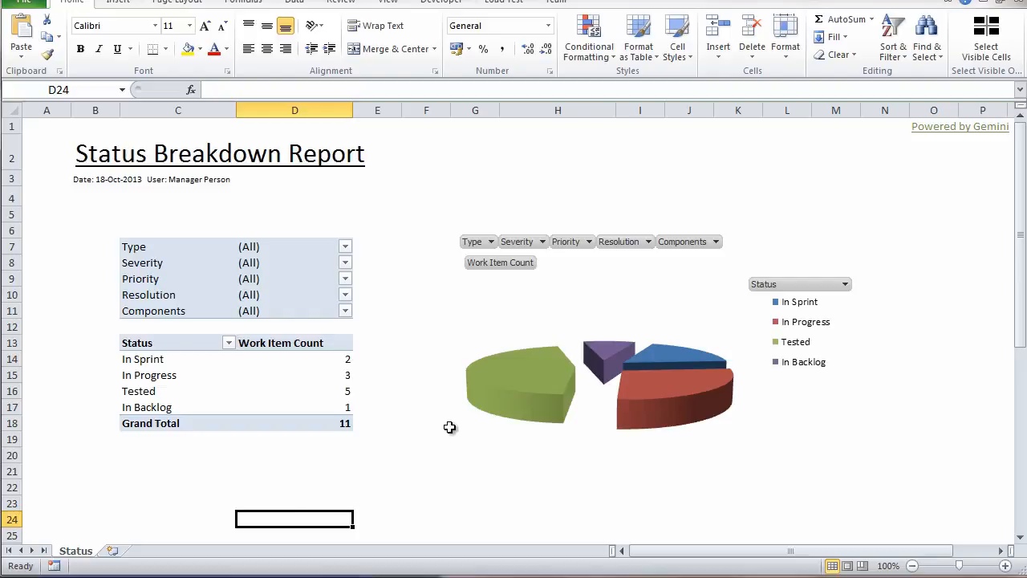
Unhide the Definitions worksheet and go through its report field names up to Title in row 1.
right_click(90, 552)
left_click(125, 520)
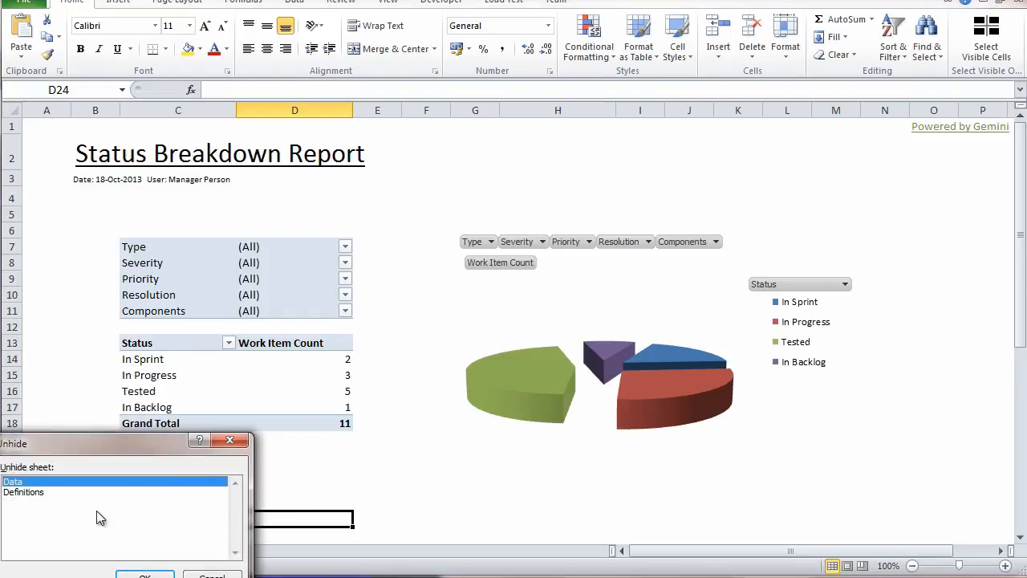
left_click(59, 493)
left_click(138, 575)
left_click_drag(384, 138, 388, 132)
left_click(424, 131)
left_click(472, 125)
left_click(515, 126)
left_click(580, 126)
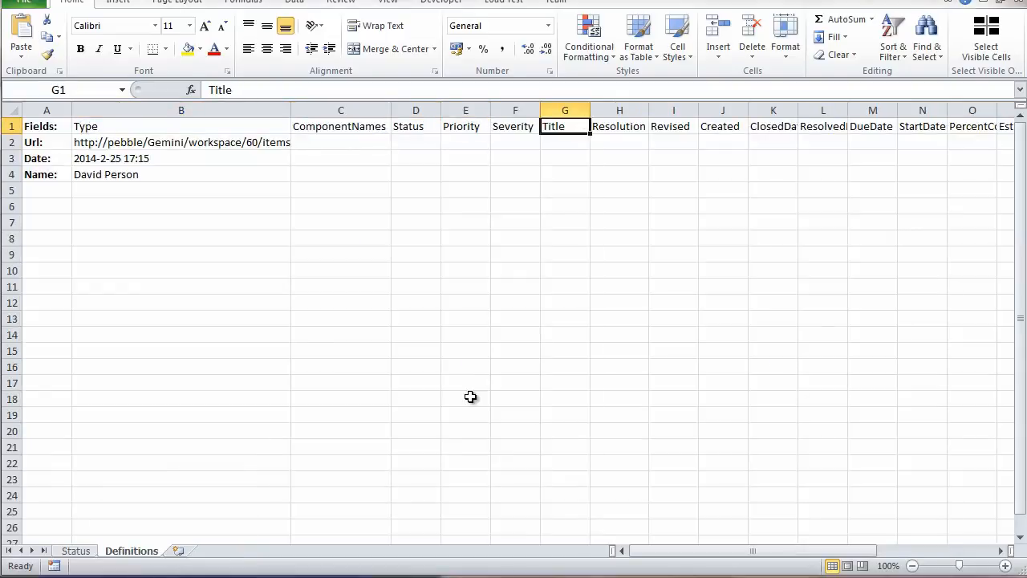
Unhide the Data worksheet that holds the report's source records.
right_click(148, 552)
left_click(193, 516)
left_click(213, 565)
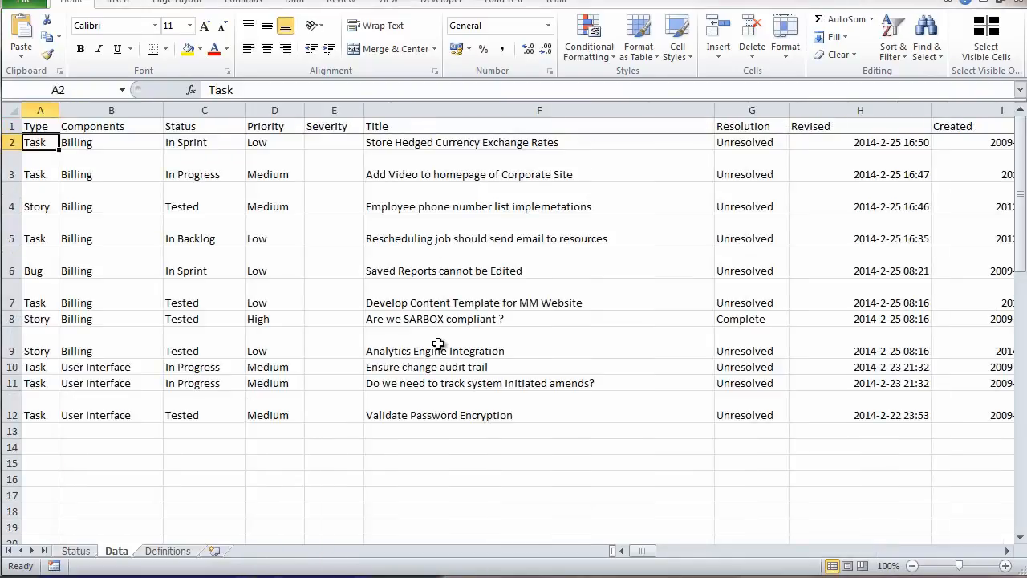
Delete the Status worksheet from the workbook, leaving the Data and Definitions worksheets.
left_click(78, 551)
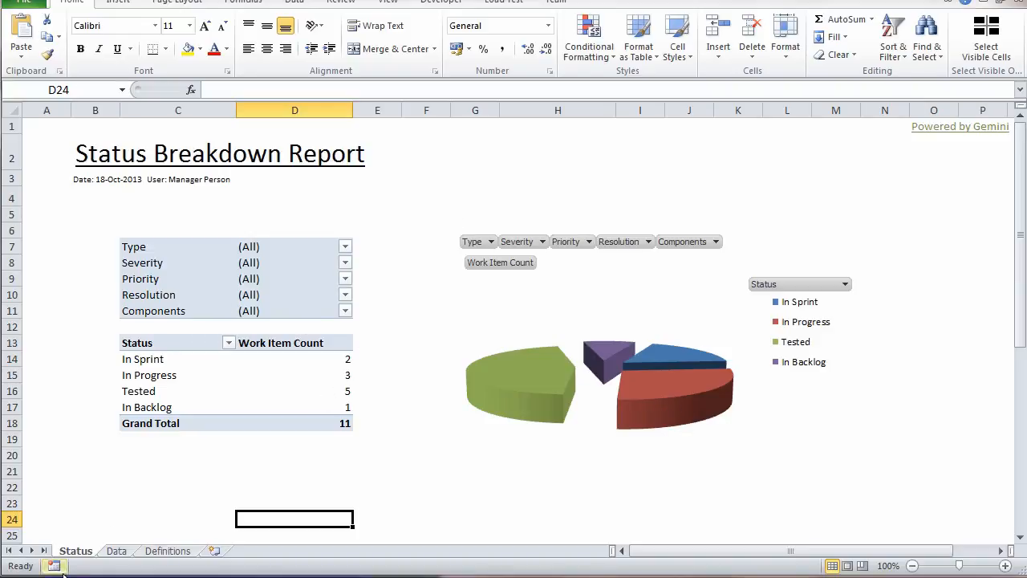
right_click(78, 552)
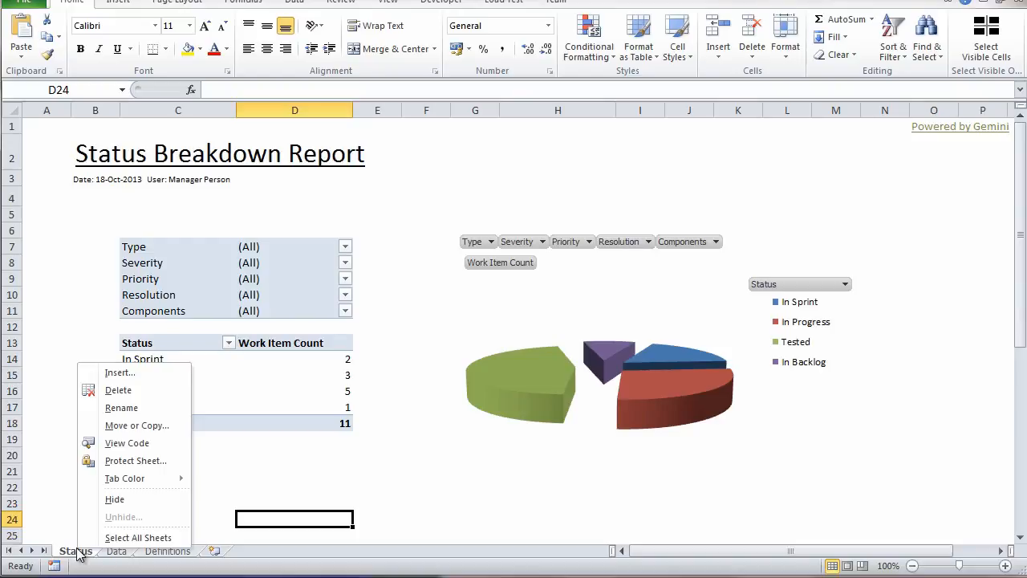
left_click(118, 390)
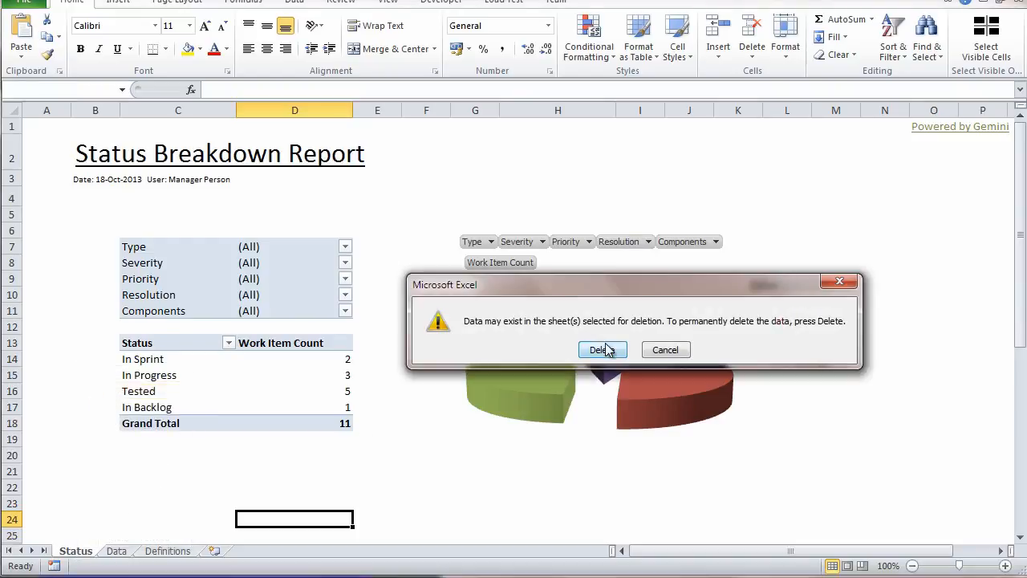
left_click(603, 349)
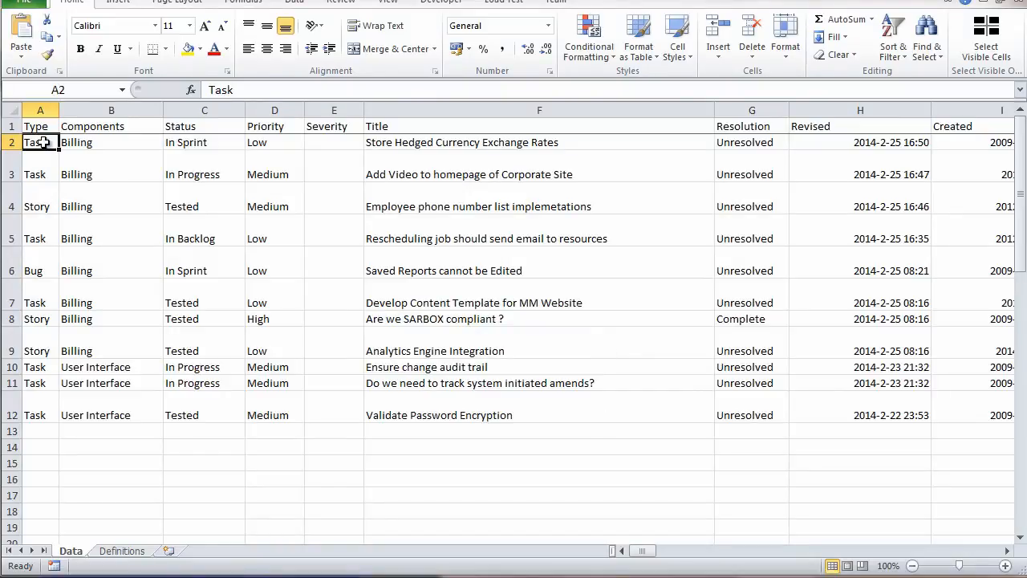
Clear the contents of the Data sheet's records in rows 2 to 12, from the Type column through the Description column.
left_click_drag(43, 142, 994, 413)
right_click(903, 387)
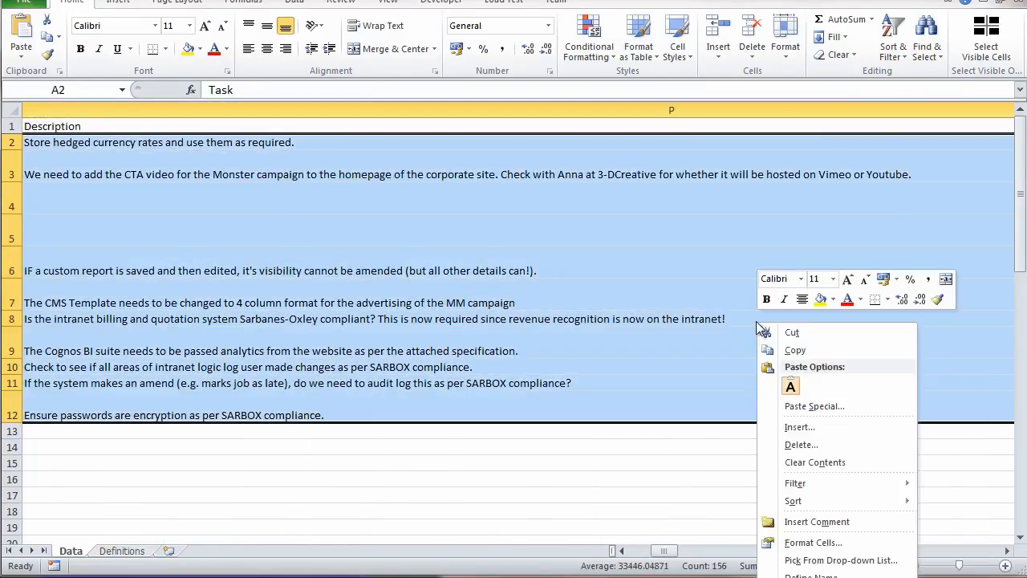
left_click(819, 463)
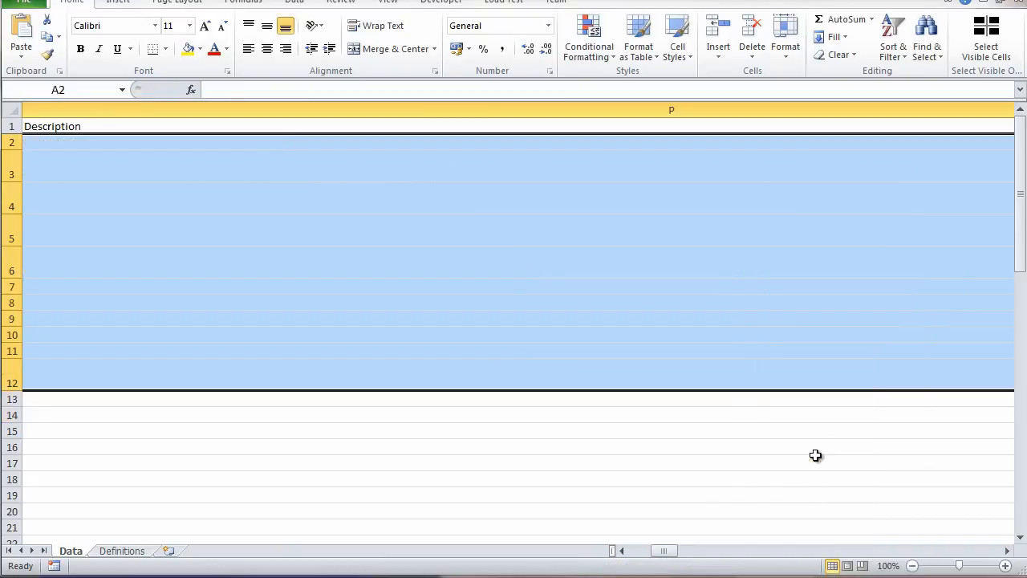
Set the width of the Description column to 25.
left_click(641, 107)
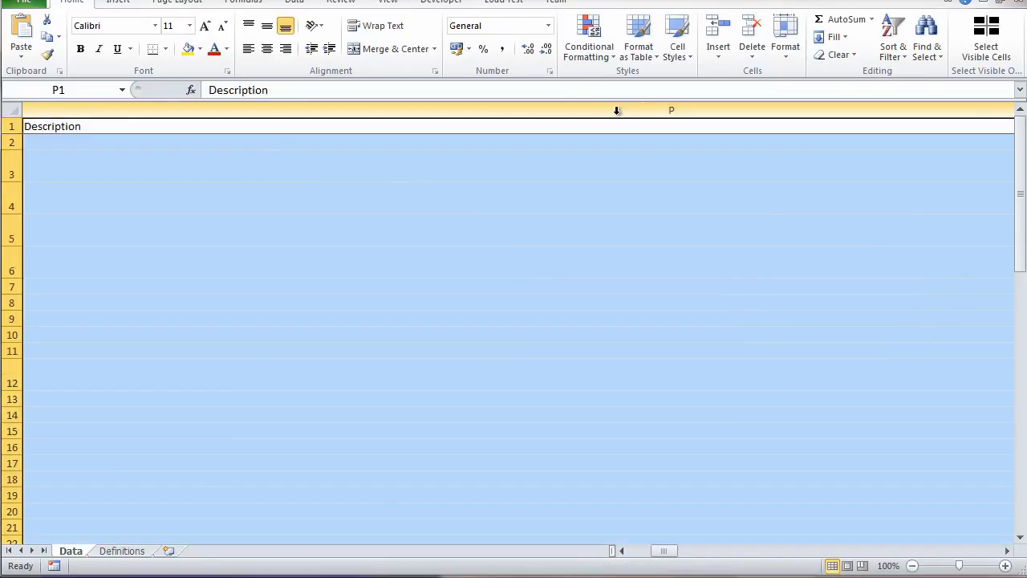
right_click(616, 110)
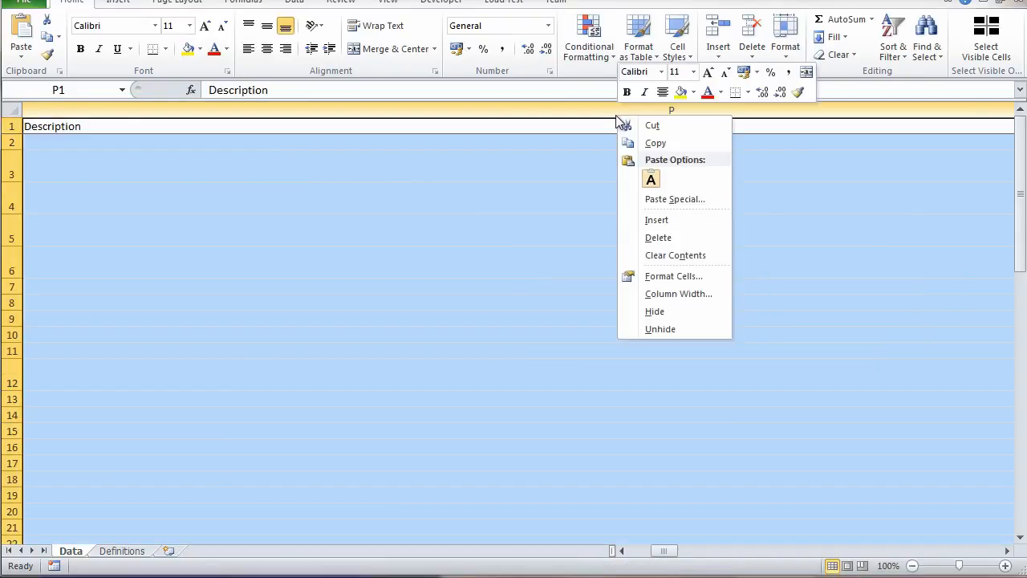
left_click(672, 294)
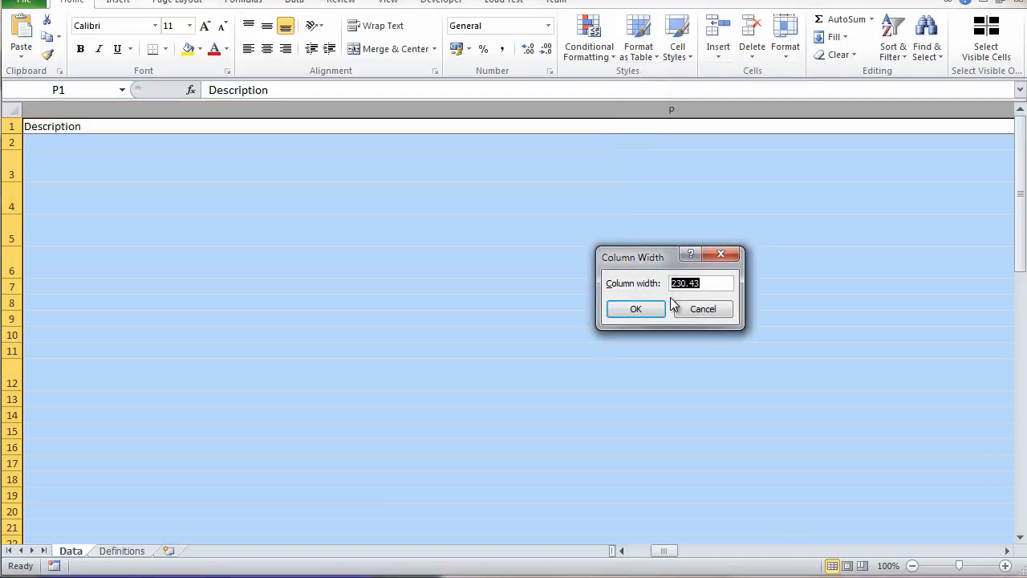
type("25")
key("Return")
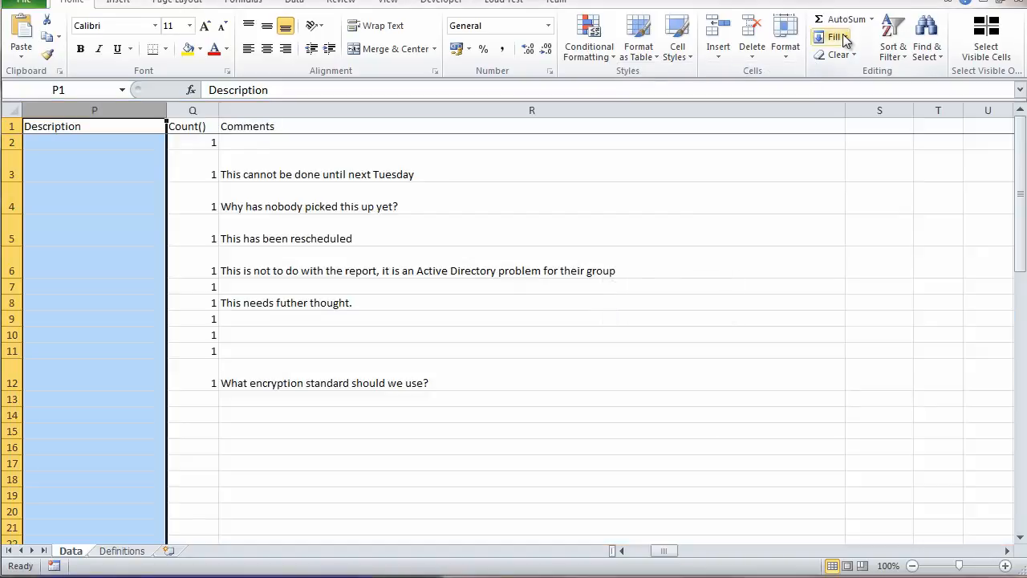
Clear the remaining record values under the Count() and Comments headers on the Data sheet.
left_click_drag(193, 150, 386, 358)
right_click(386, 359)
left_click(439, 495)
left_click(334, 417)
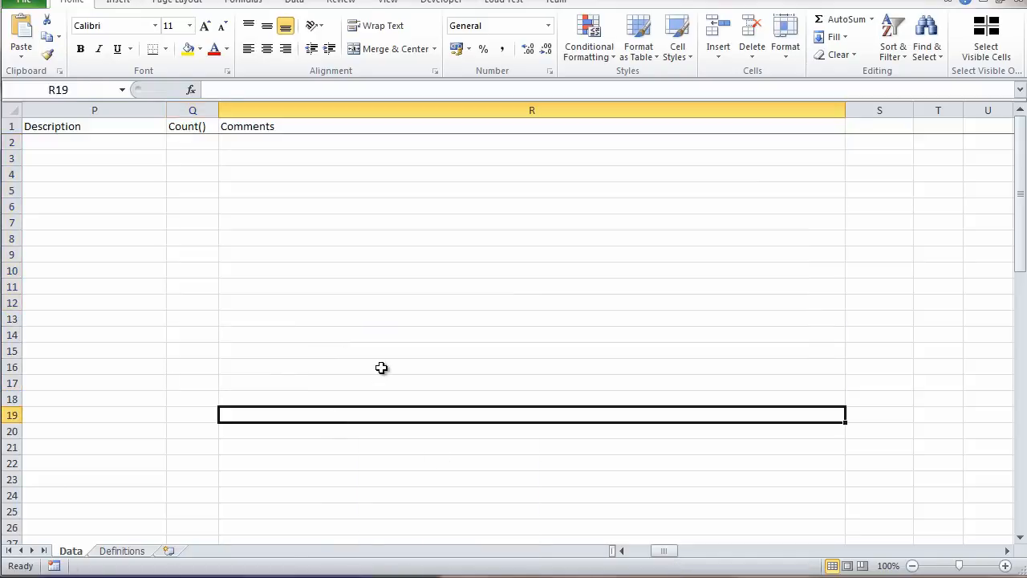
Check the Data sheet's headers from cell A2, and the ComponentNames, Status and Priority fields on the Definitions sheet.
key("Up")
key("Up")
key("Up")
key("Up")
key("ctrl+Up")
key("Home")
key("Down")
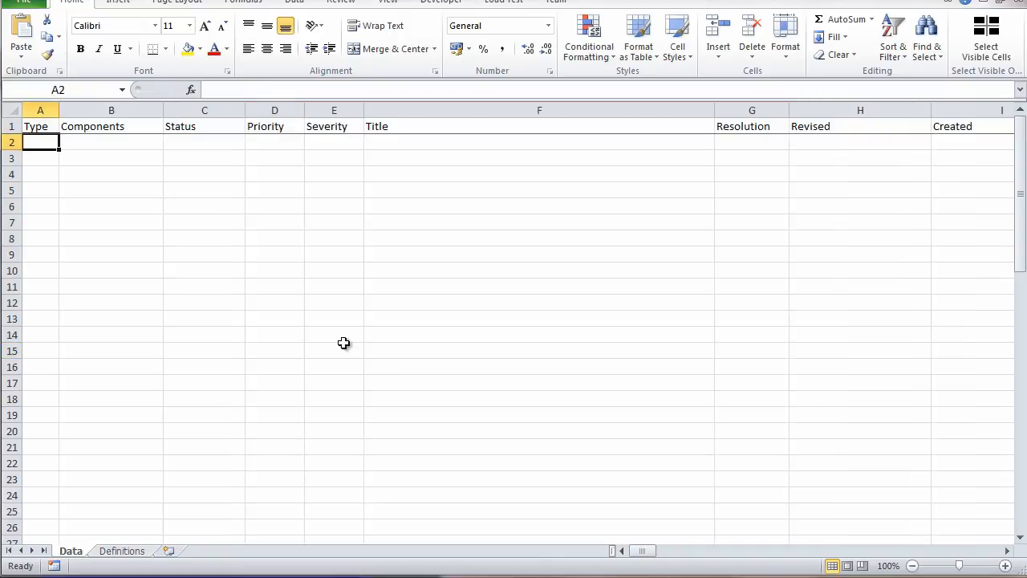
left_click(128, 552)
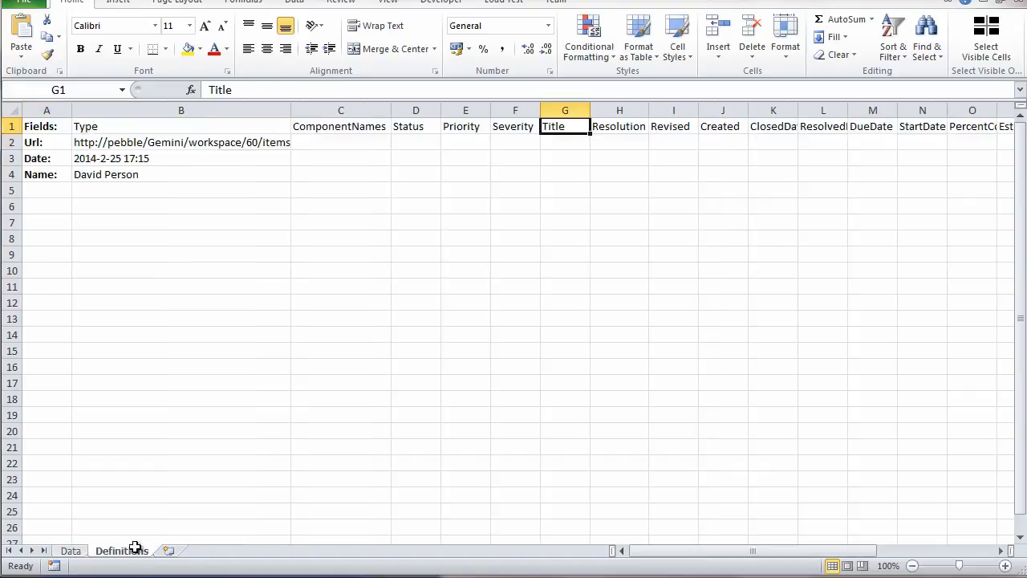
left_click_drag(380, 129, 470, 132)
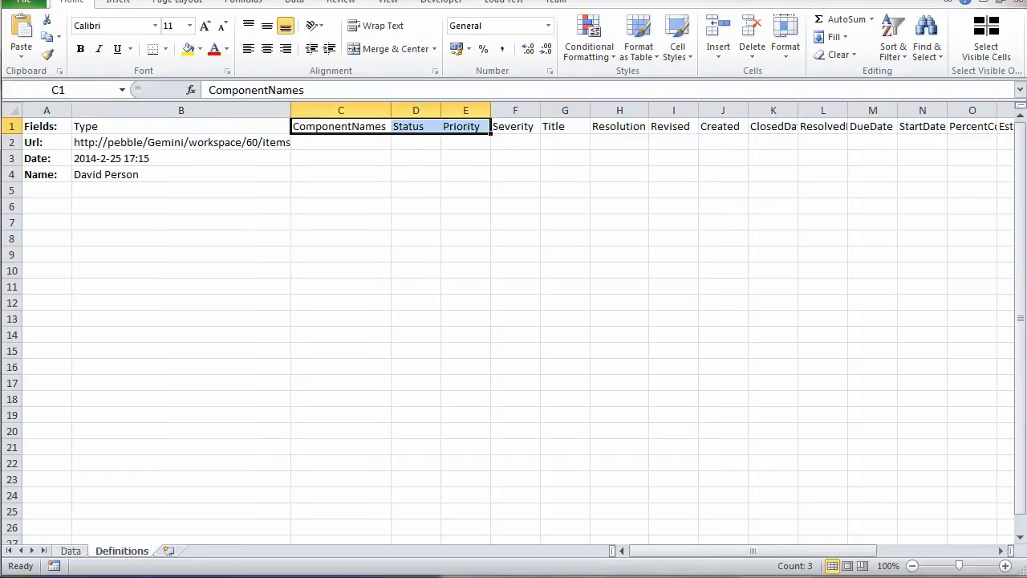
Switch to the browser and read the Creating Your Own Reports documentation, including the Custom Fields and Core Fields column reference.
left_click(370, 576)
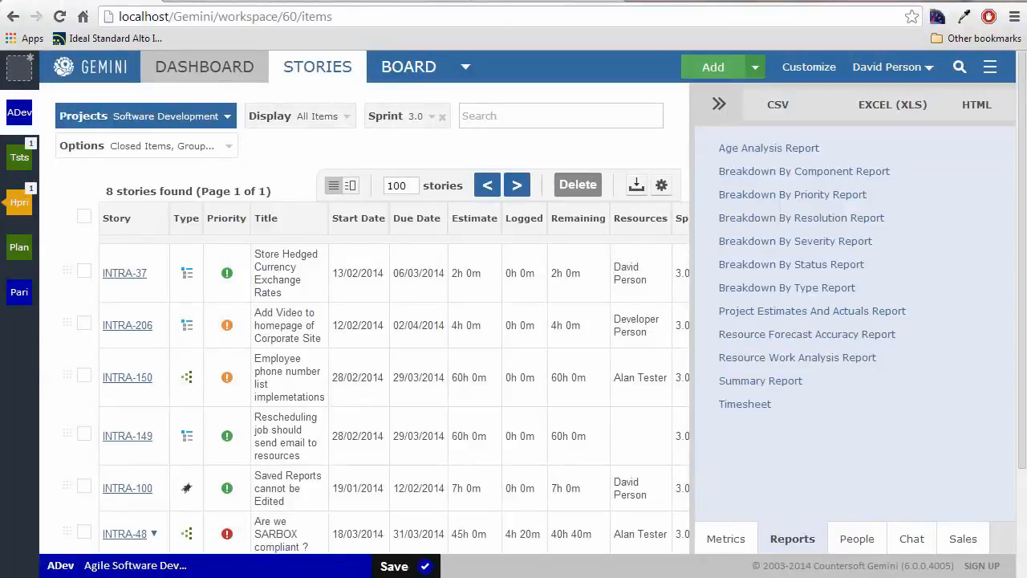
left_click(546, 5)
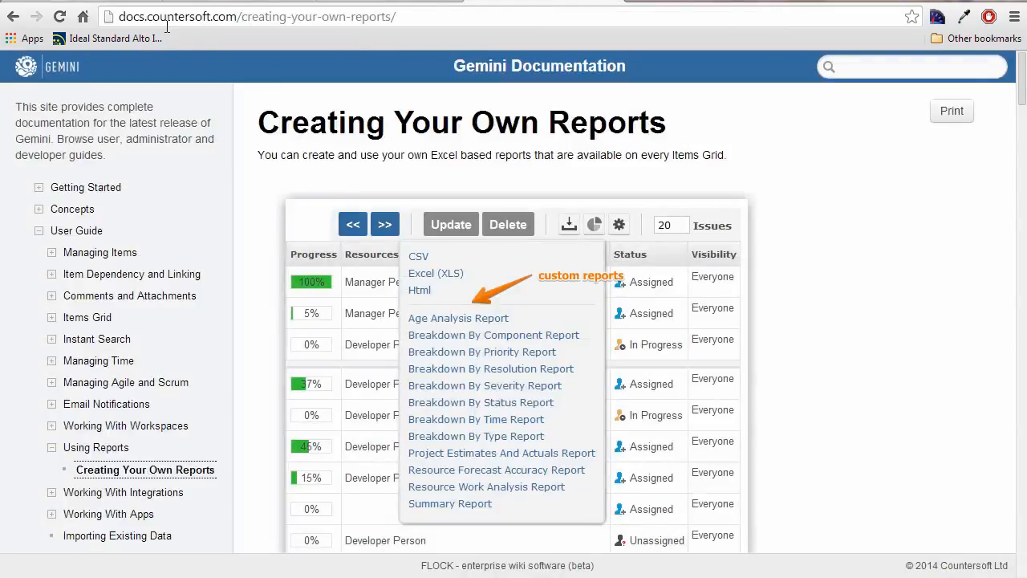
scroll(366, 203, "down", 1)
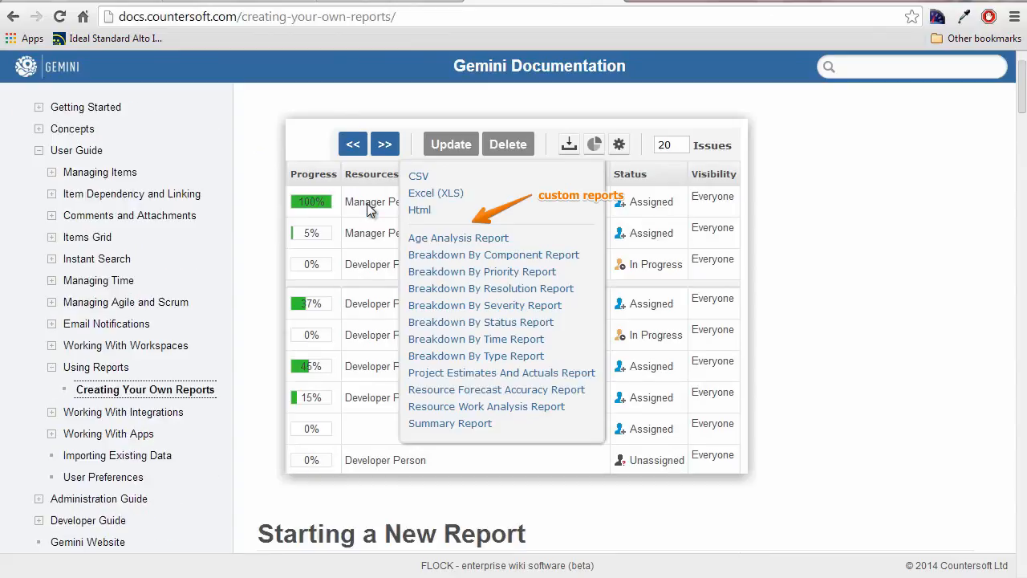
scroll(602, 257, "down", 9)
scroll(601, 257, "down", 9)
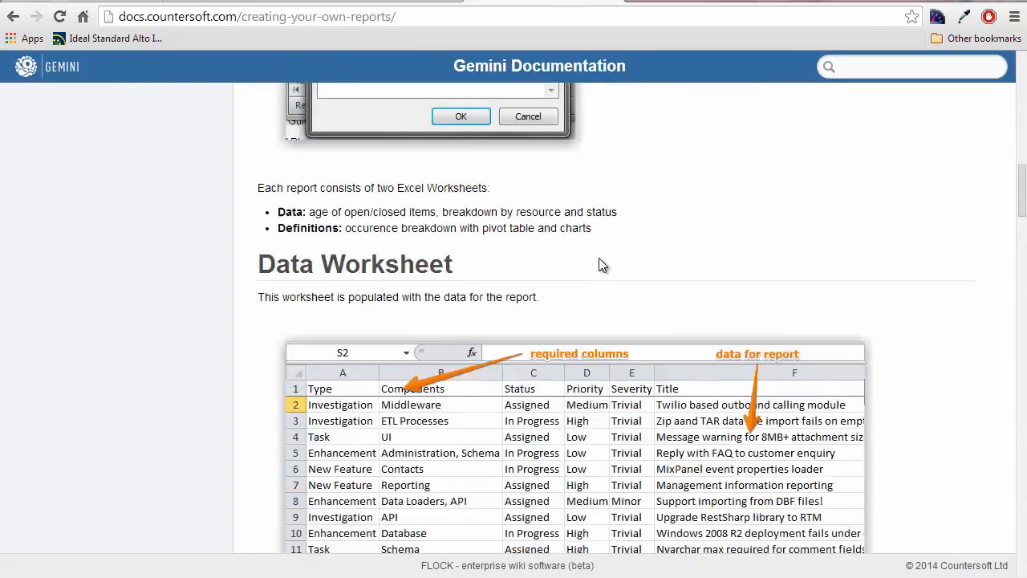
scroll(600, 264, "down", 6)
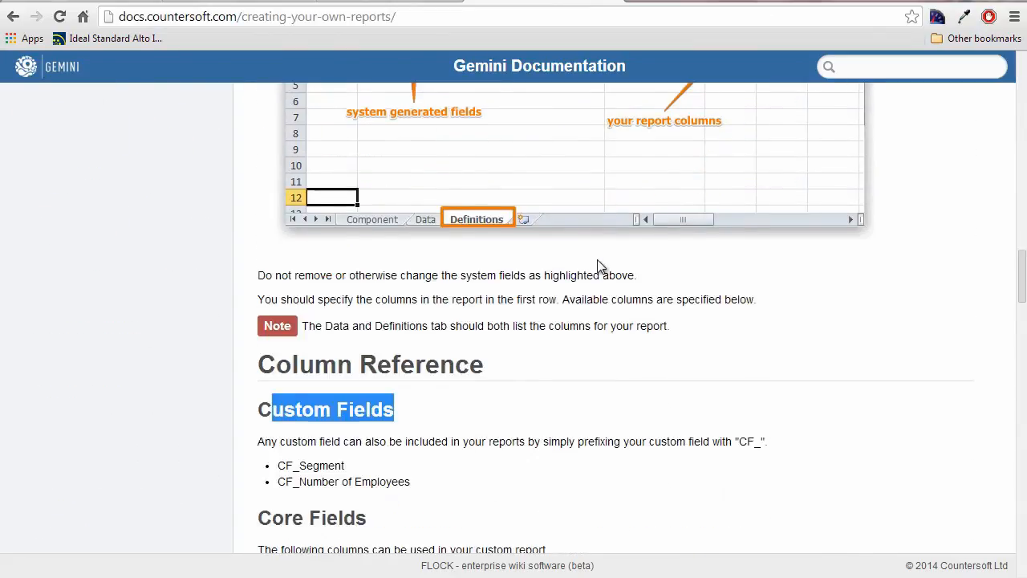
left_click(320, 185)
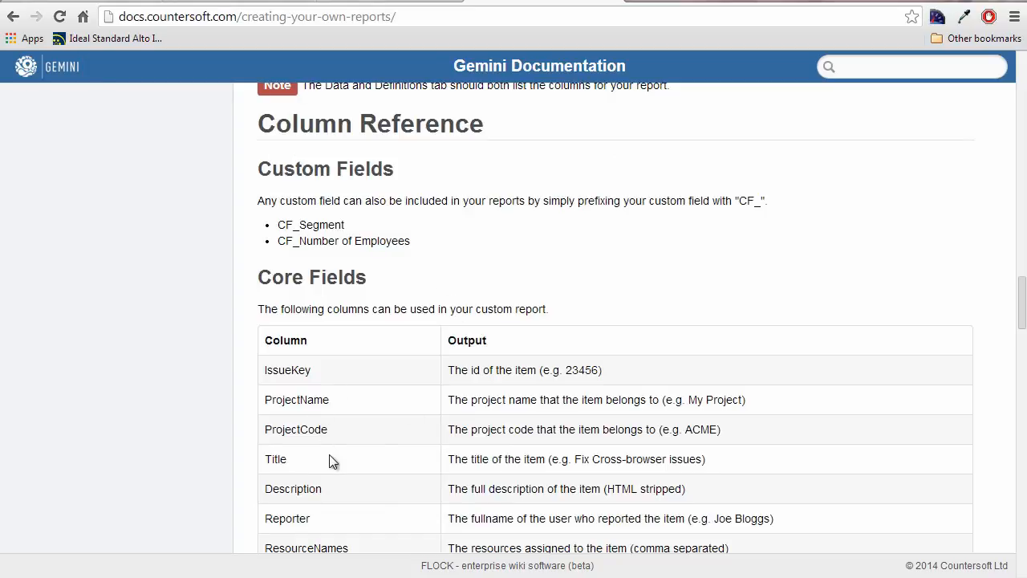
scroll(390, 362, "down", 2)
scroll(389, 362, "up", 5)
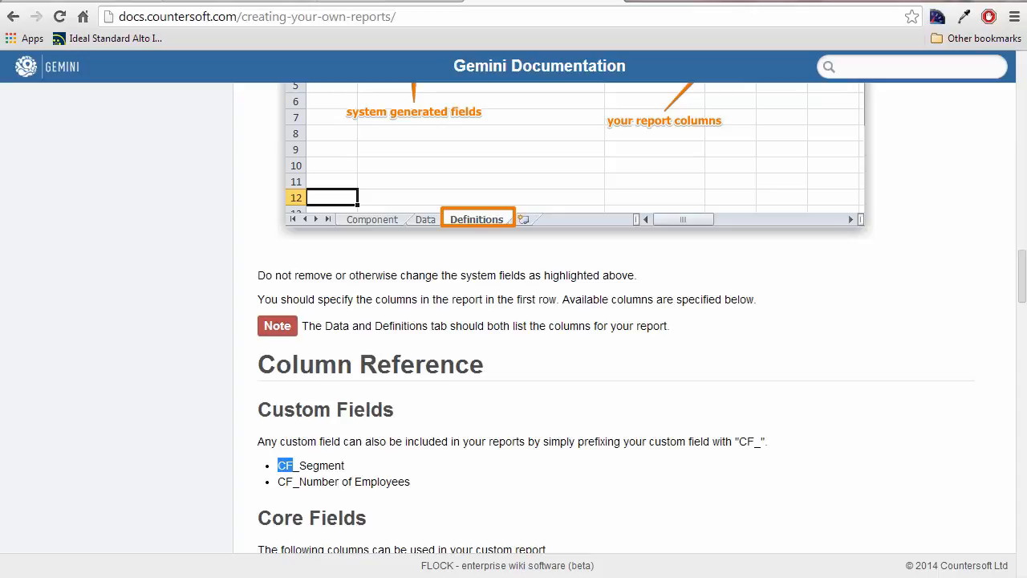
Switch back to Excel and look over the Data and Definitions sheets of the report workbook.
left_click(111, 575)
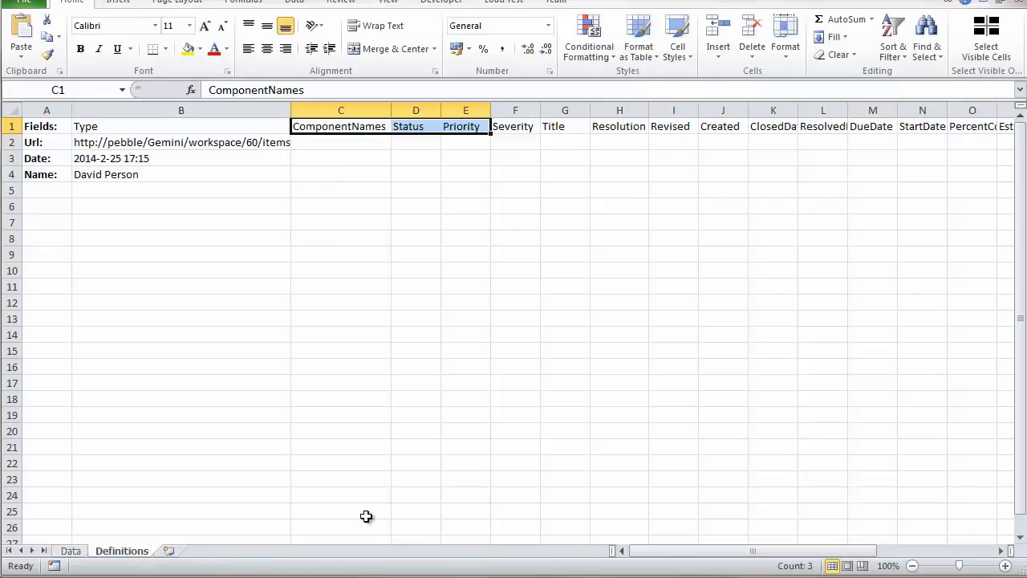
left_click(533, 379)
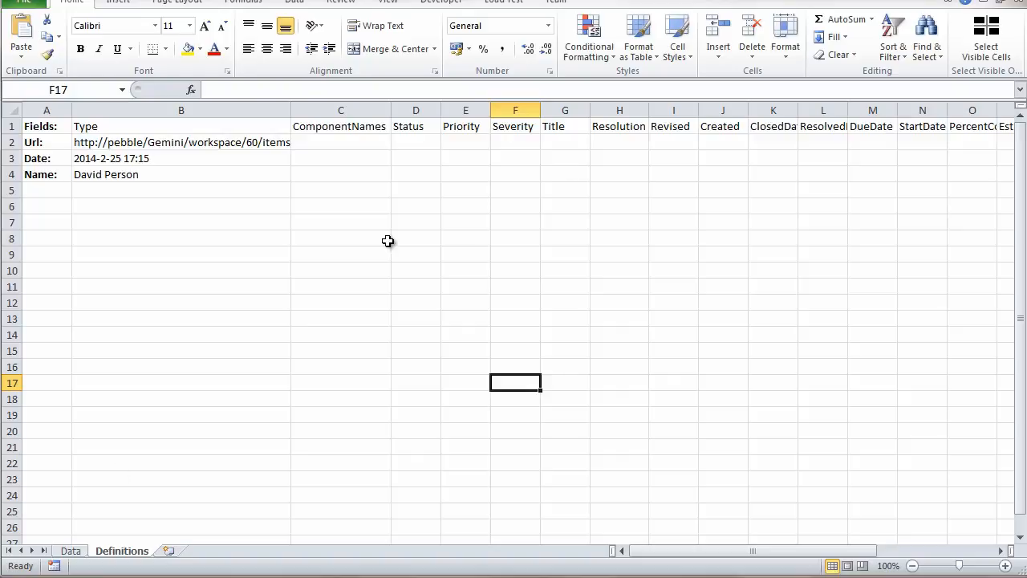
left_click(71, 552)
left_click(119, 551)
Save the workbook as Demo in Excel Workbook format in the Gemini 6\App_Data\reports folder on drive D.
left_click(26, 4)
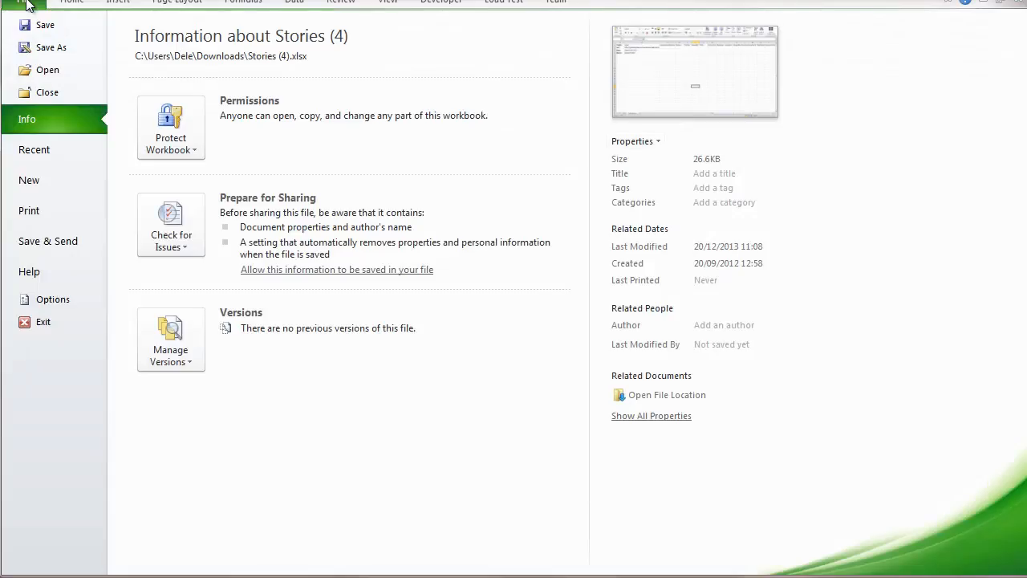
left_click(52, 49)
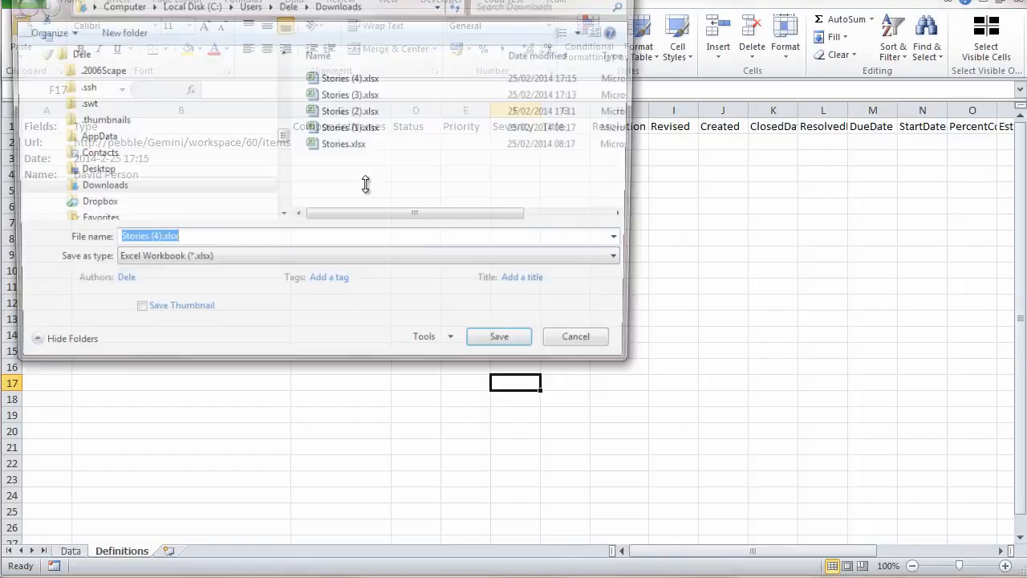
left_click(44, 53)
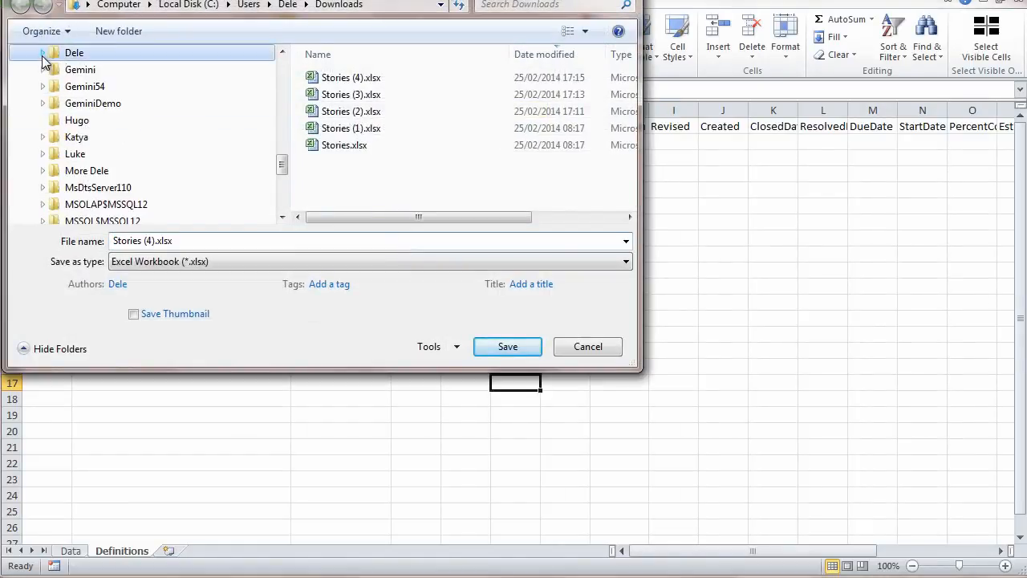
left_click_drag(280, 167, 280, 202)
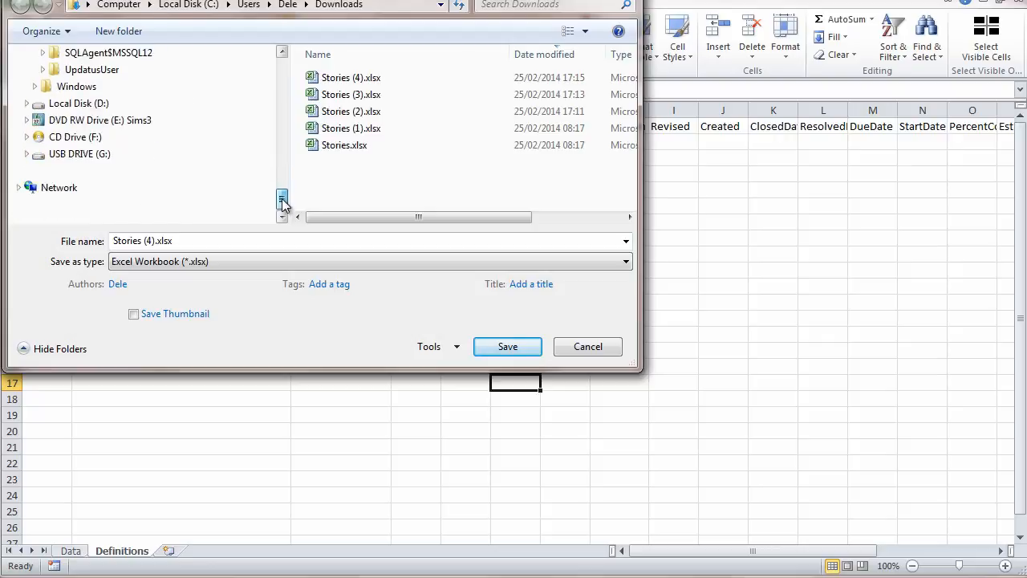
left_click(28, 107)
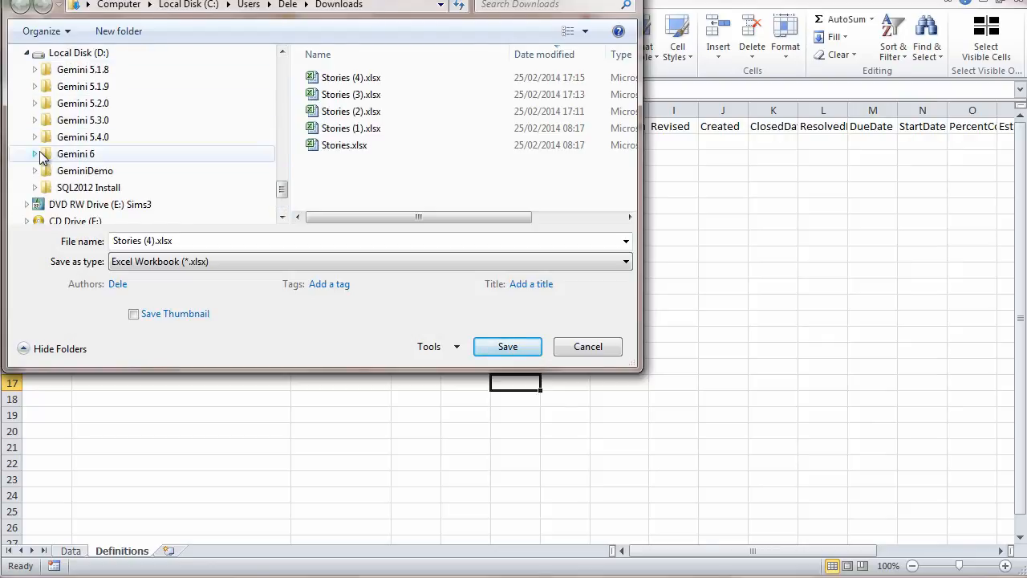
left_click(35, 154)
left_click(110, 120)
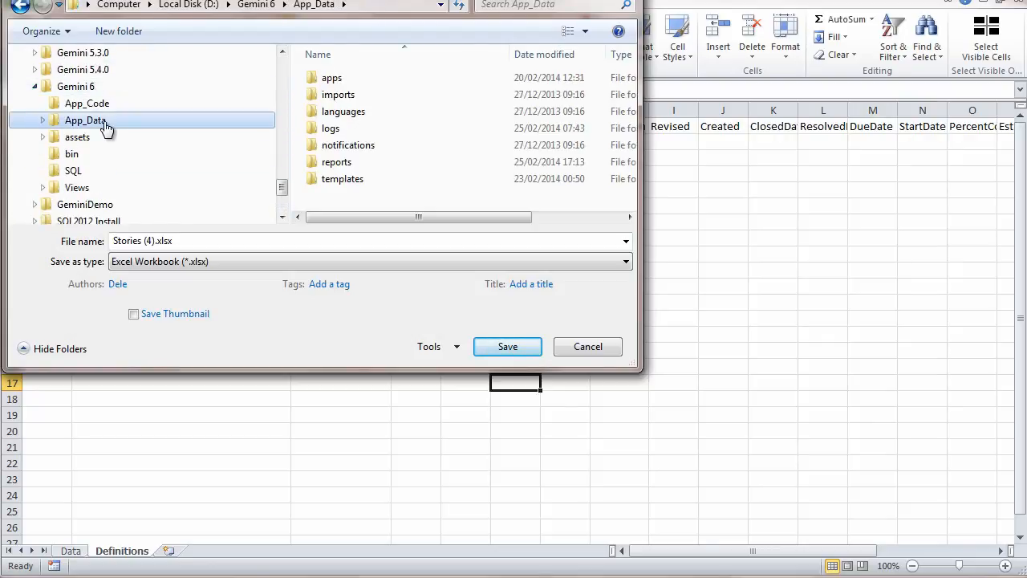
double_click(317, 161)
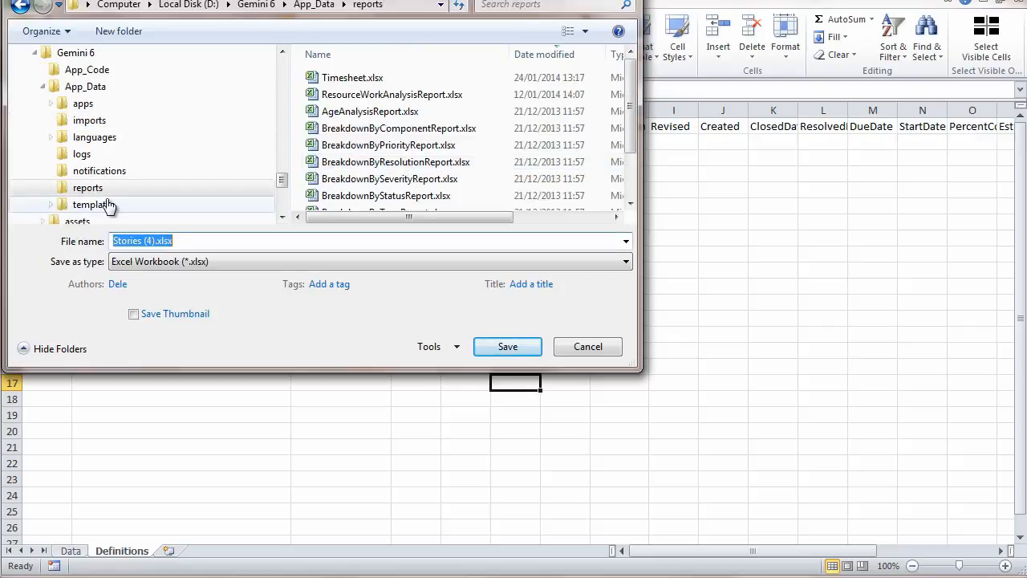
type("Demo")
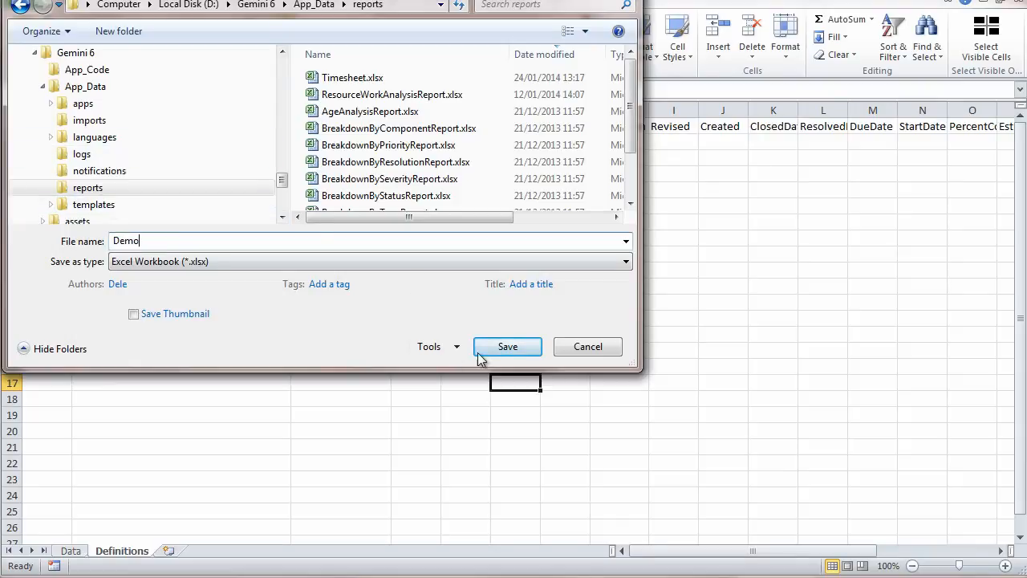
left_click(507, 346)
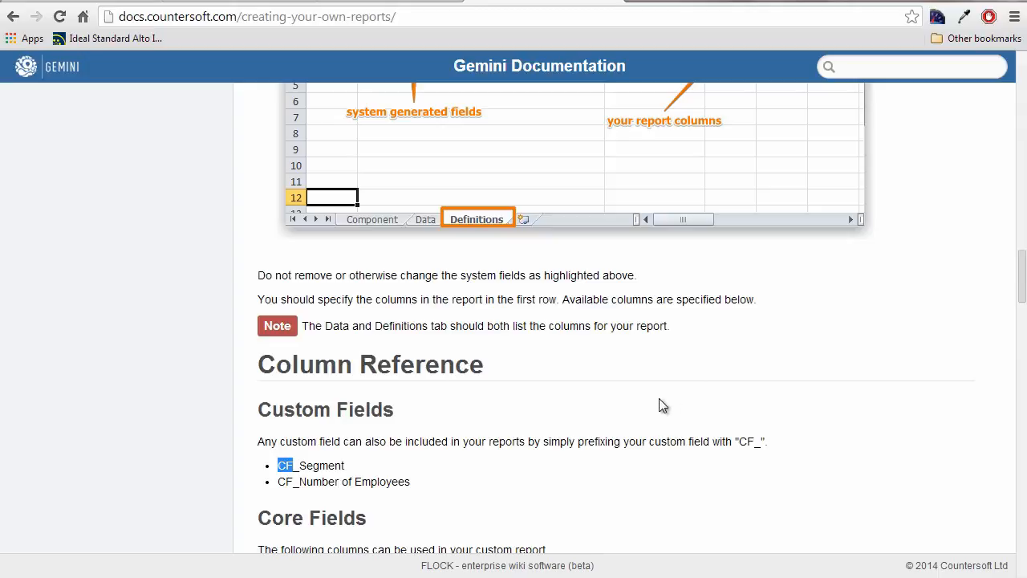
Switch to the browser and collapse Gemini's list of reports, and select the Gemini application pool in IIS Manager.
left_click(117, 1)
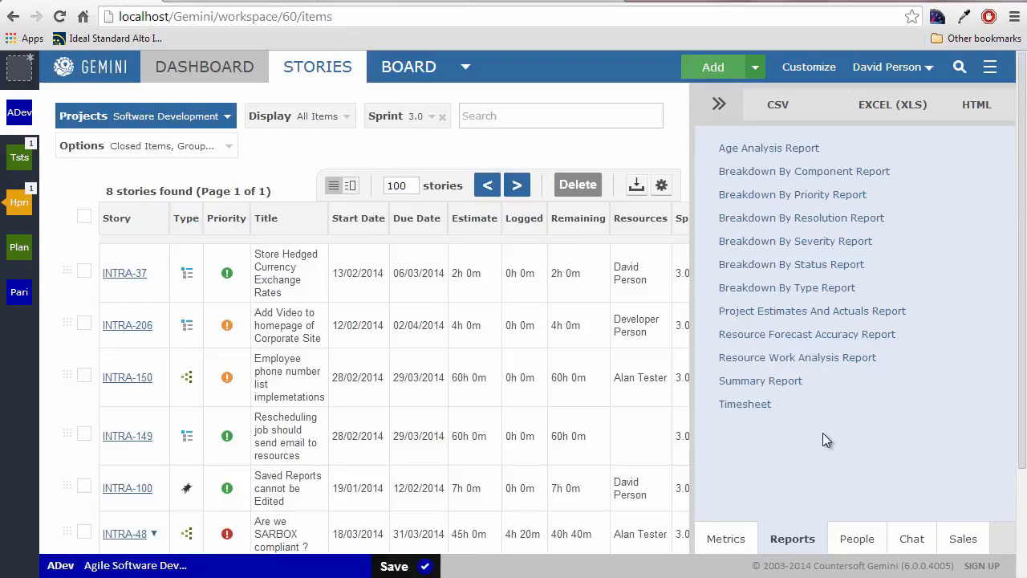
left_click(720, 105)
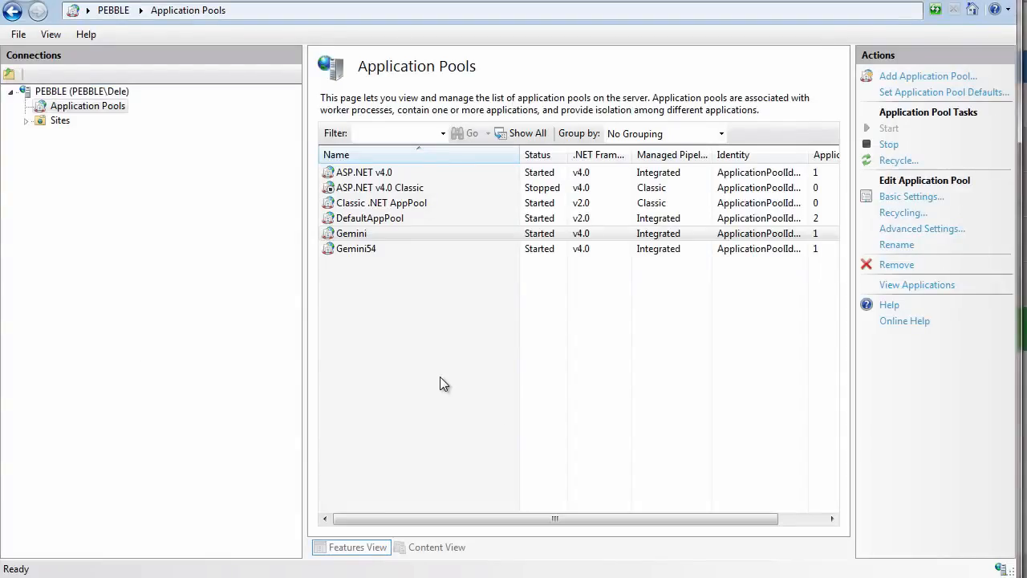
left_click(337, 233)
key("F2")
key("Return")
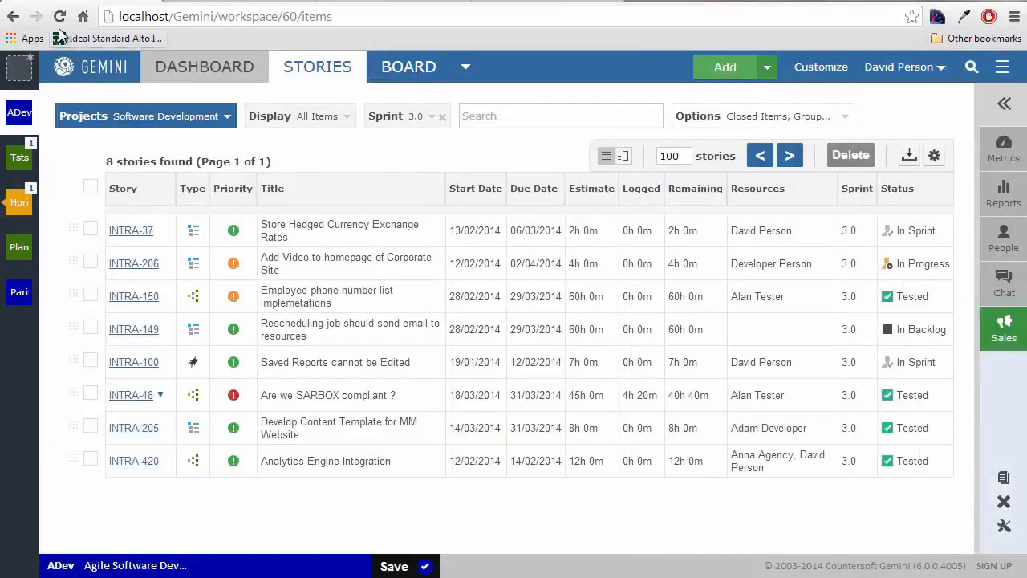
Reload the Gemini stories page in the browser, run the Demo report and open the downloaded Stories (5).xlsx in Excel.
left_click(62, 19)
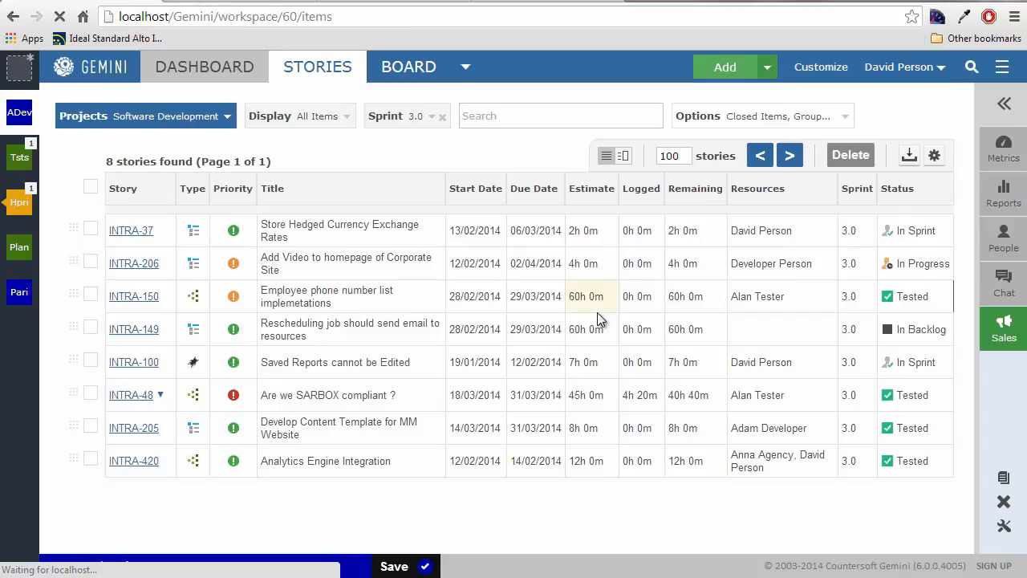
left_click(1003, 104)
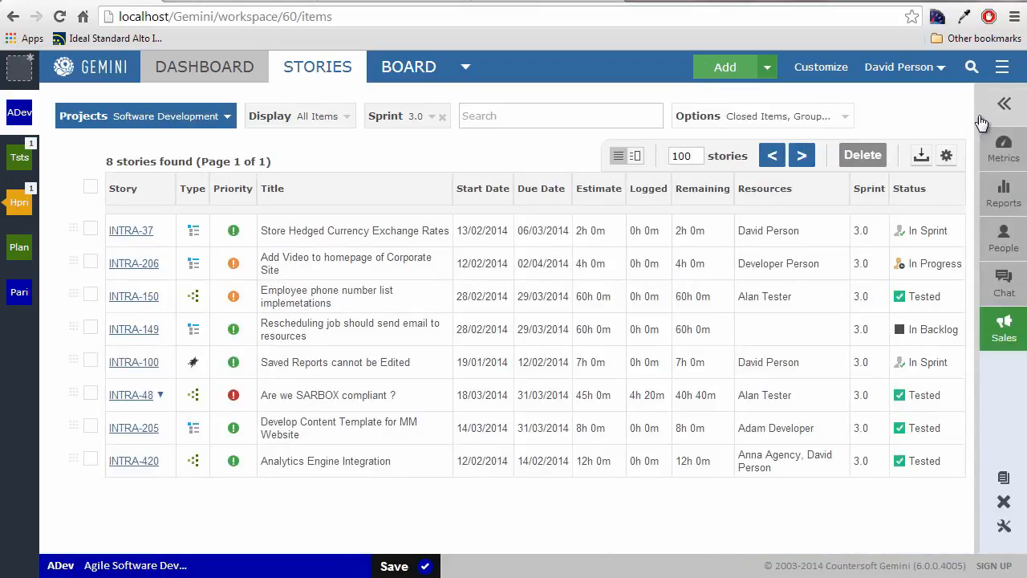
left_click(1004, 106)
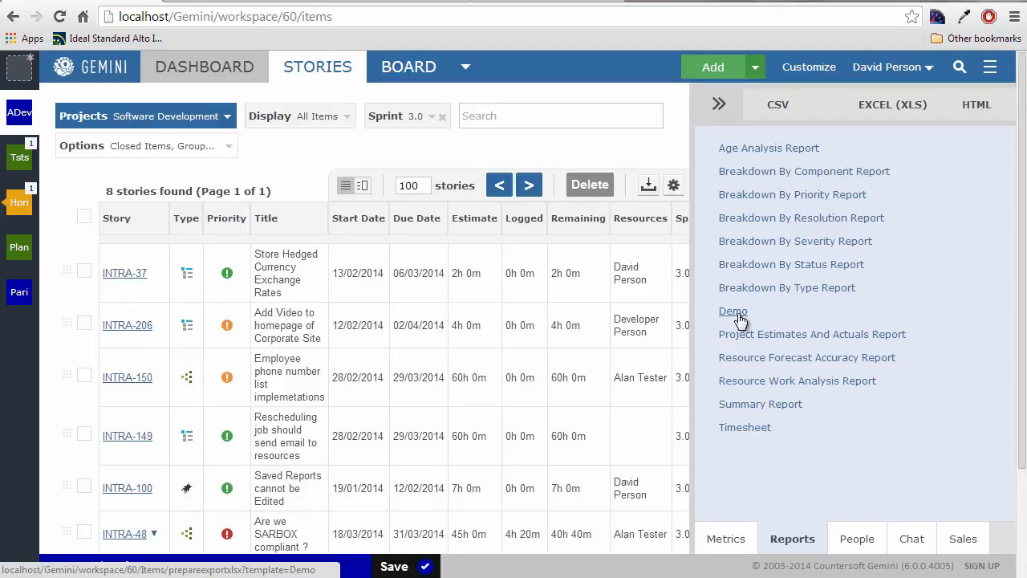
left_click(739, 318)
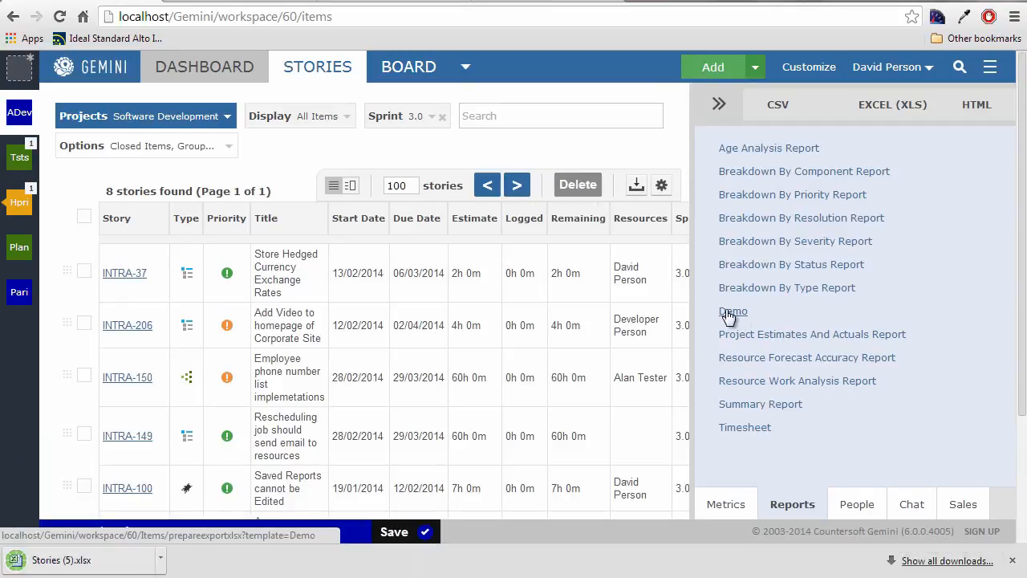
left_click(116, 558)
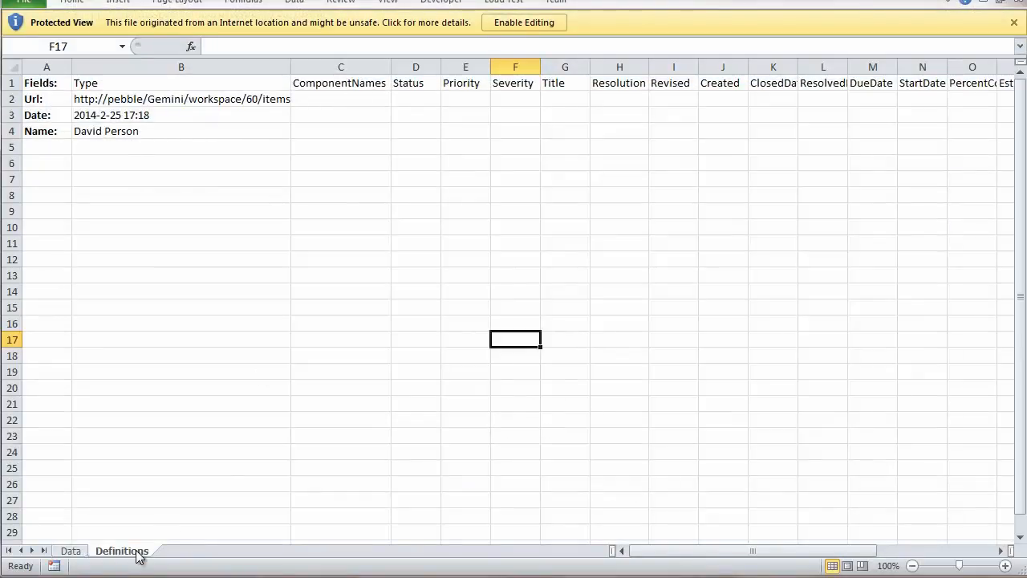
Show the Data sheet of the generated report, enable editing and add a new worksheet to the workbook.
left_click(71, 551)
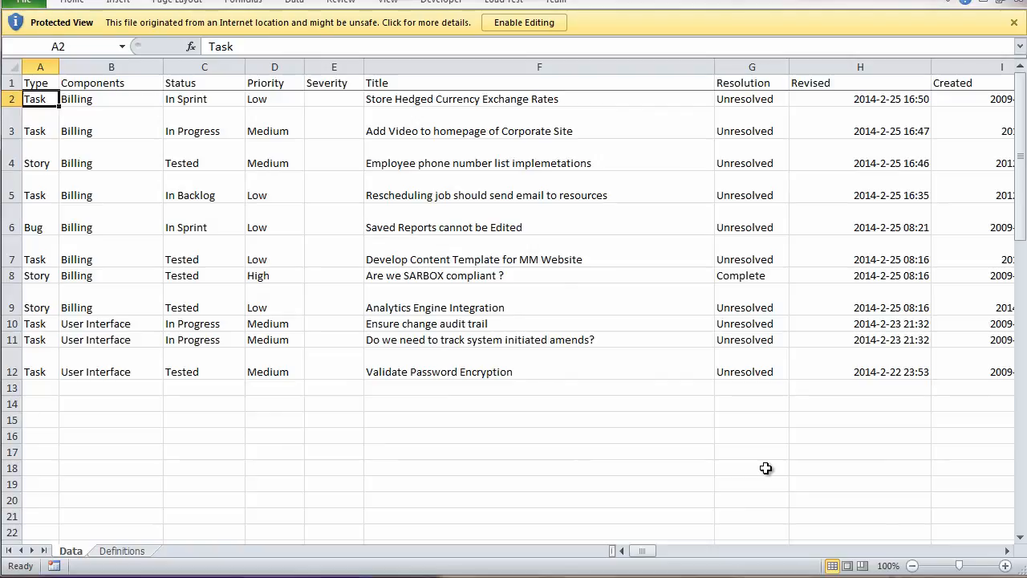
left_click(538, 23)
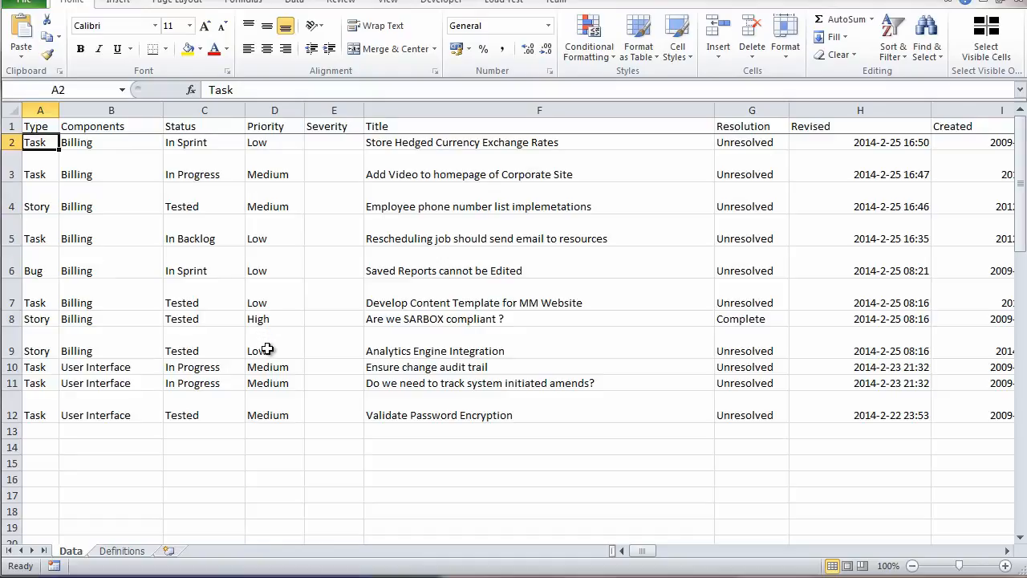
left_click(170, 551)
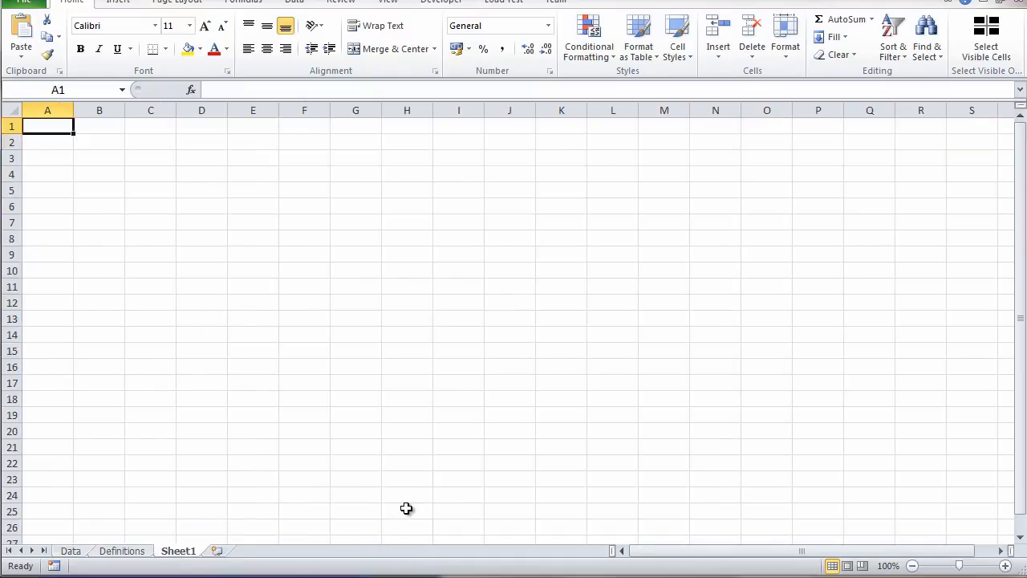
left_click(118, 4)
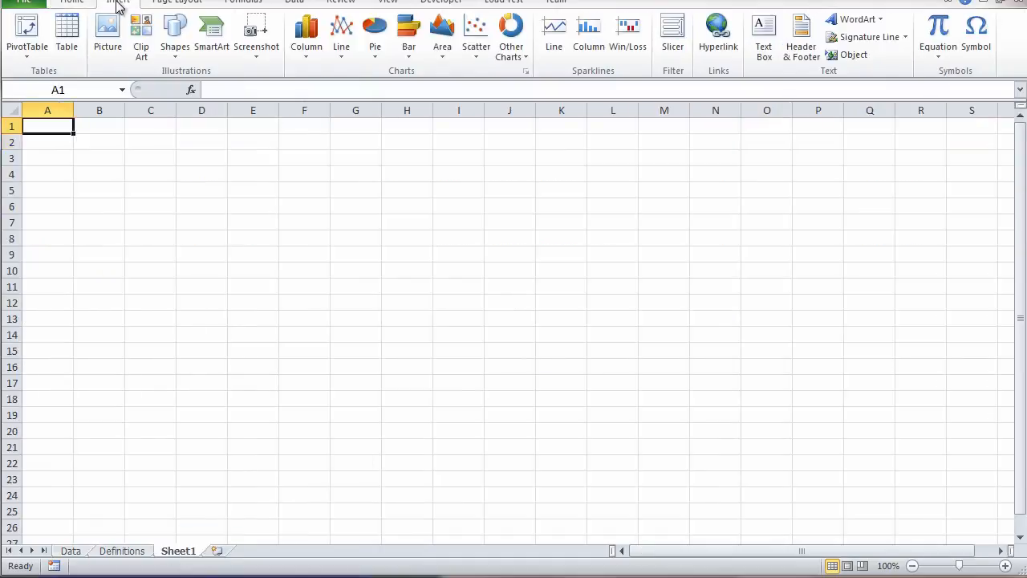
left_click(28, 56)
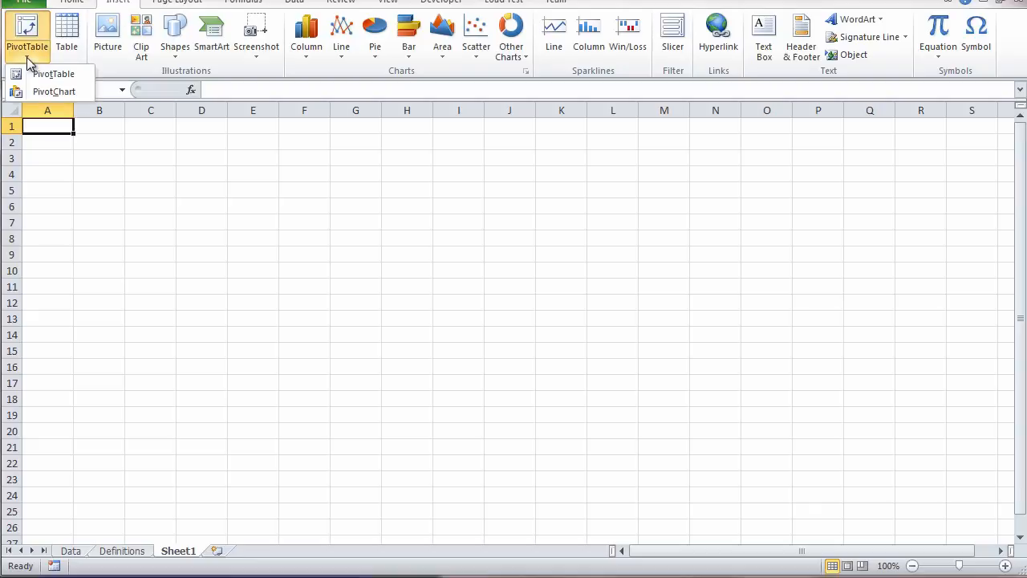
left_click(46, 92)
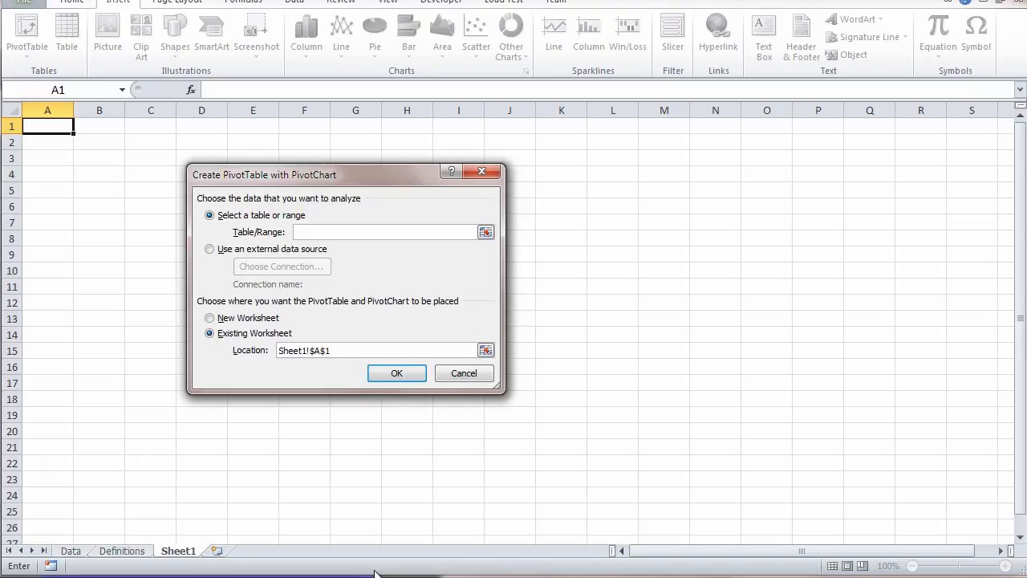
left_click(473, 373)
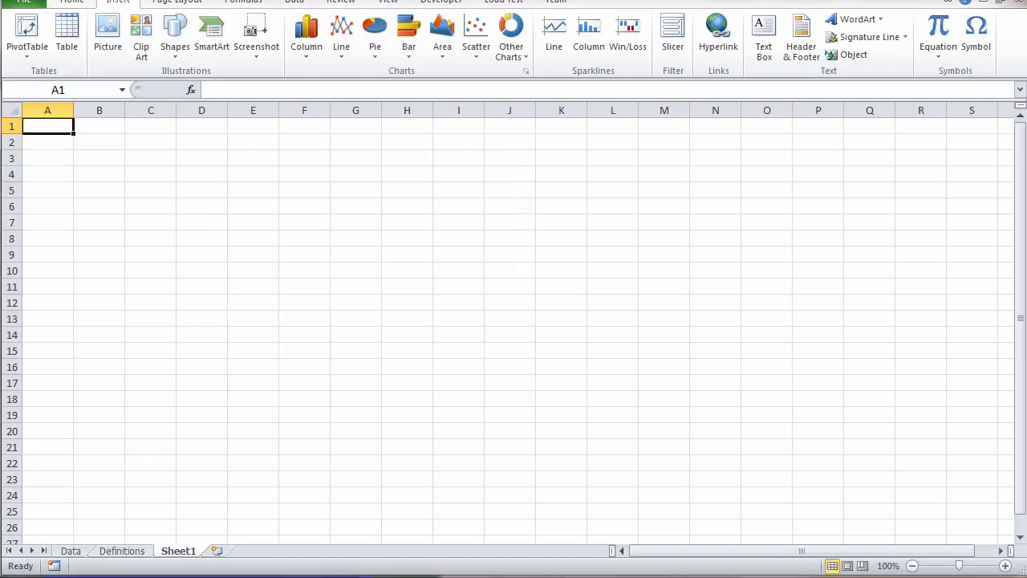
Examine the OFFSET formula of the defined name data in the Name Manager, including its COUNTA part.
left_click(250, 4)
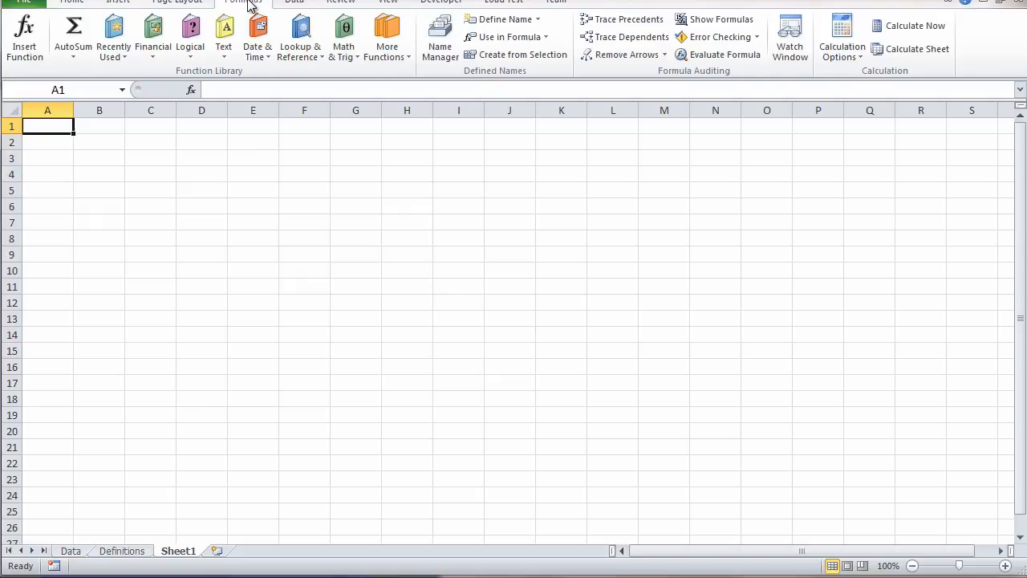
left_click(440, 48)
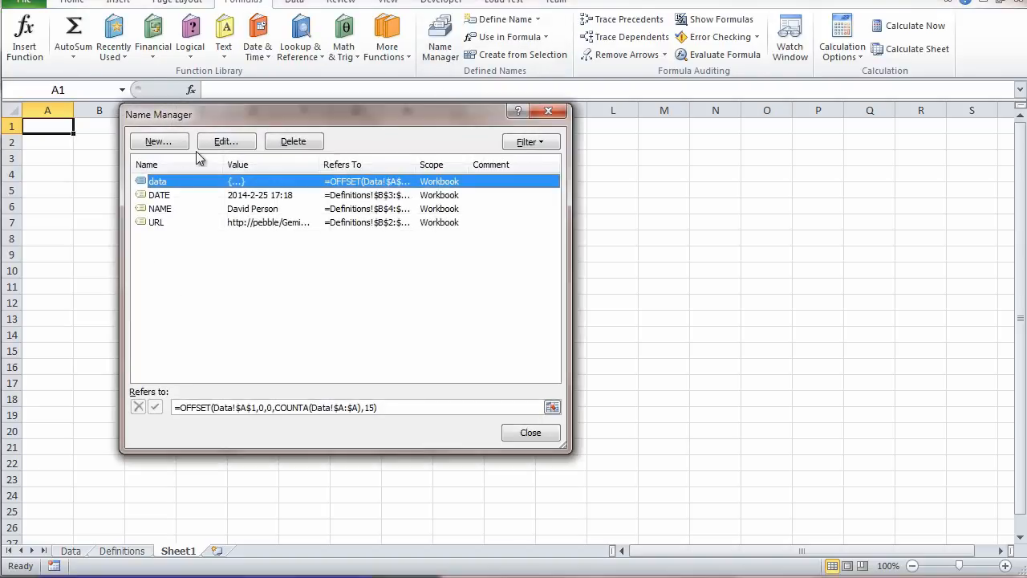
left_click(248, 409)
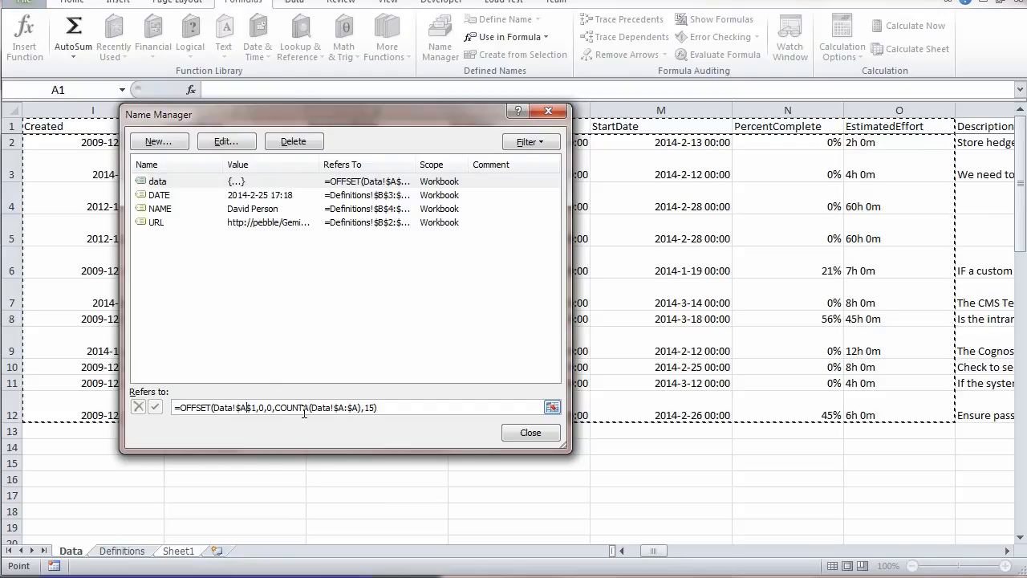
left_click_drag(309, 408, 274, 408)
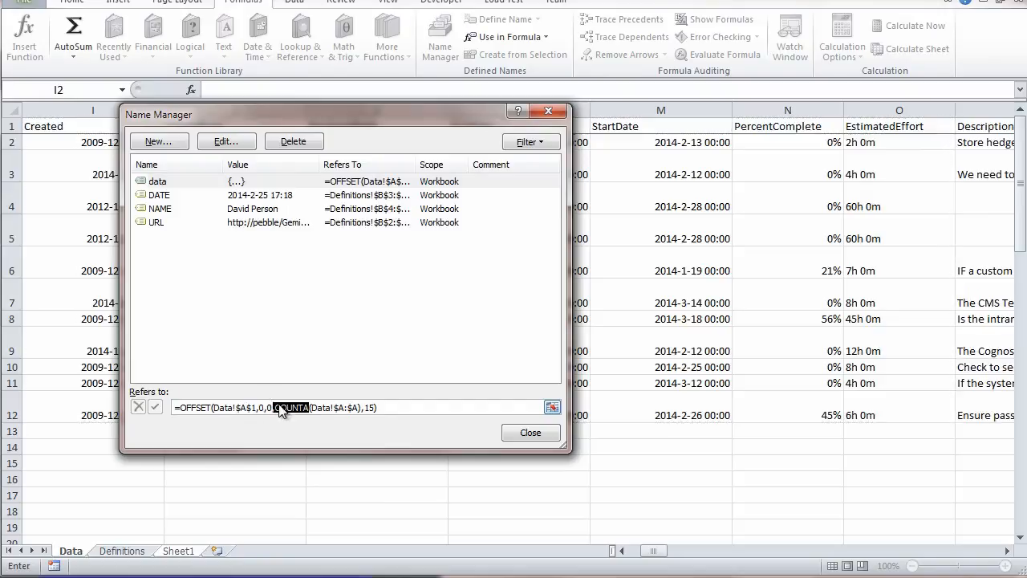
left_click(530, 433)
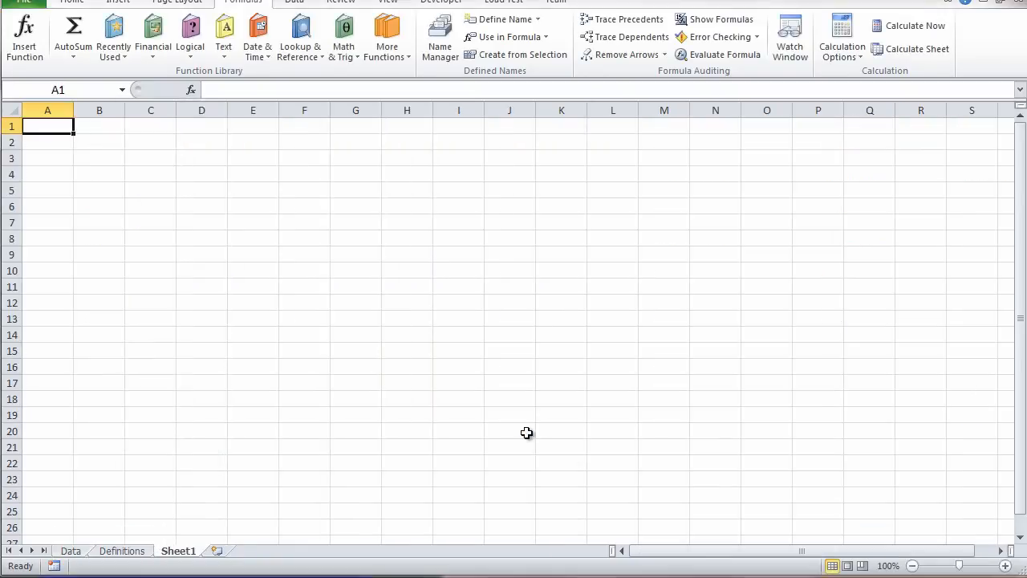
Change the data name's reference to =OFFSET(Data!$A$1,0,0,COUNTA(Data!$A:$A),16) and save the change.
left_click(76, 550)
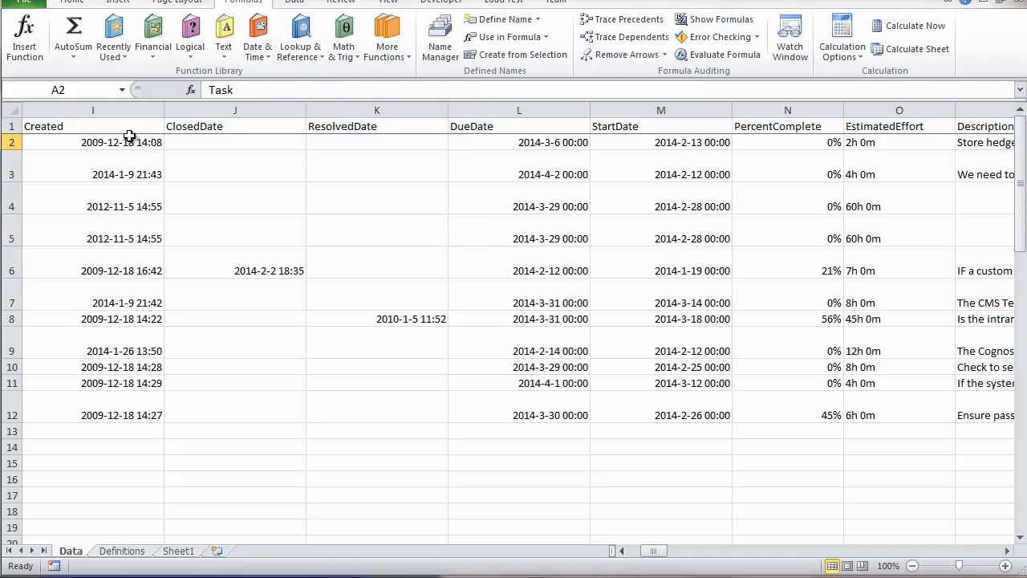
left_click_drag(121, 126, 831, 350)
left_click(450, 45)
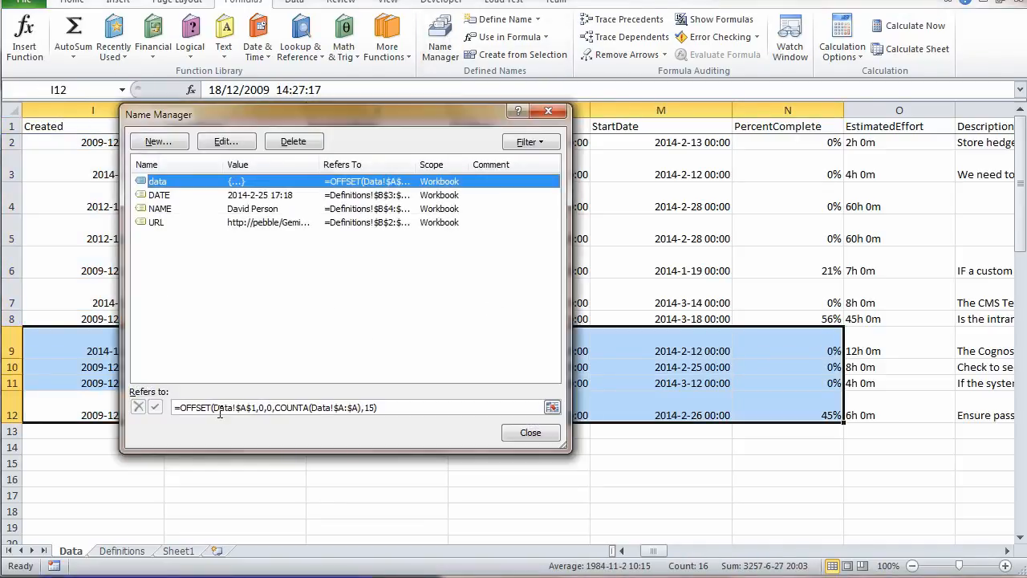
left_click(361, 409)
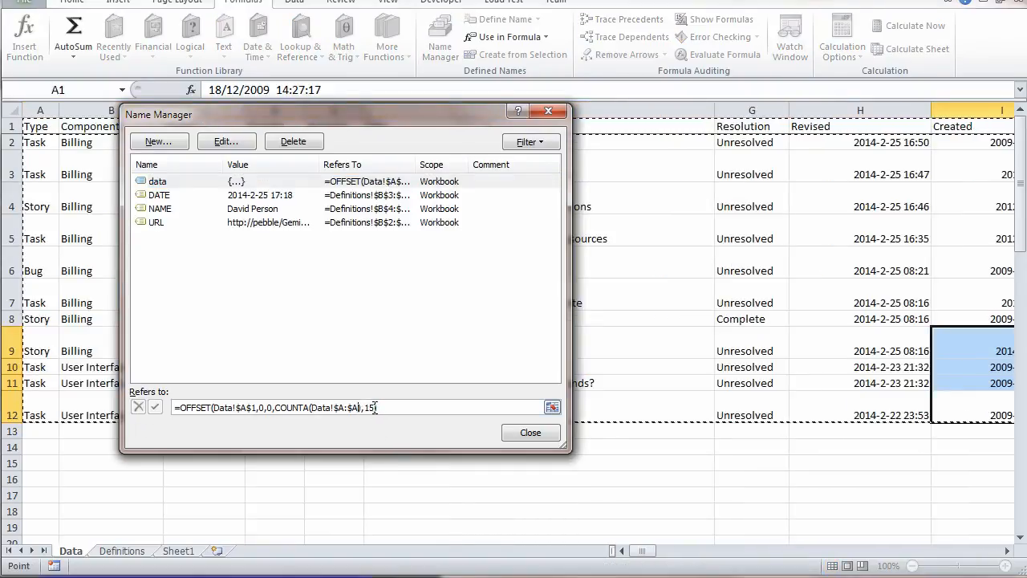
left_click(378, 411)
key("BackSpace")
type("6")
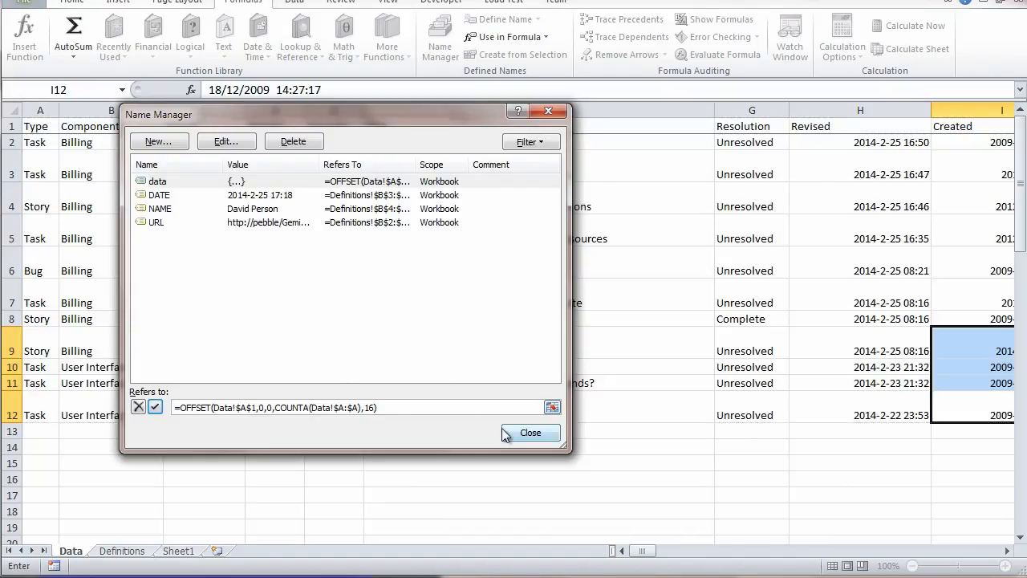
left_click(538, 438)
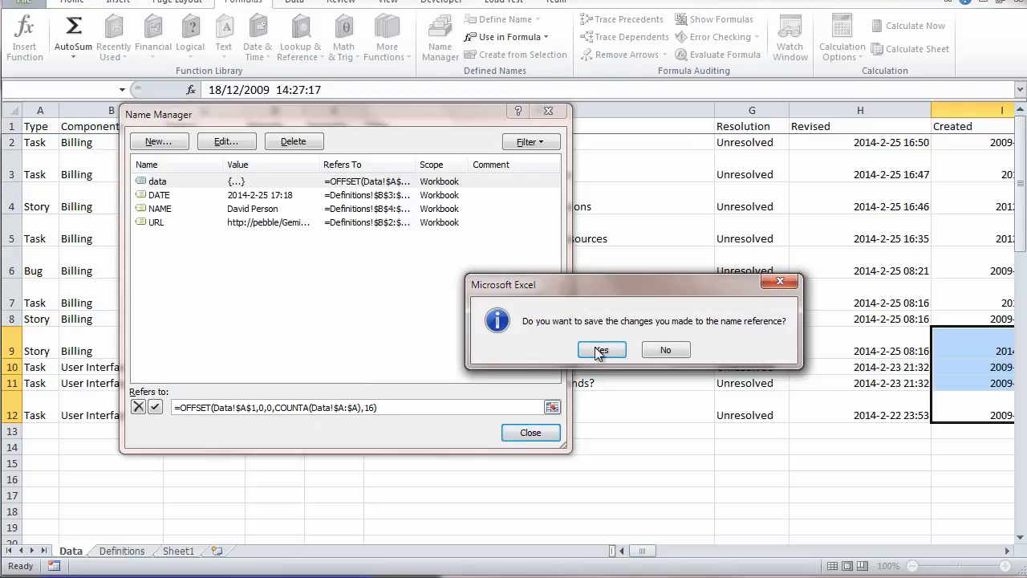
left_click(600, 350)
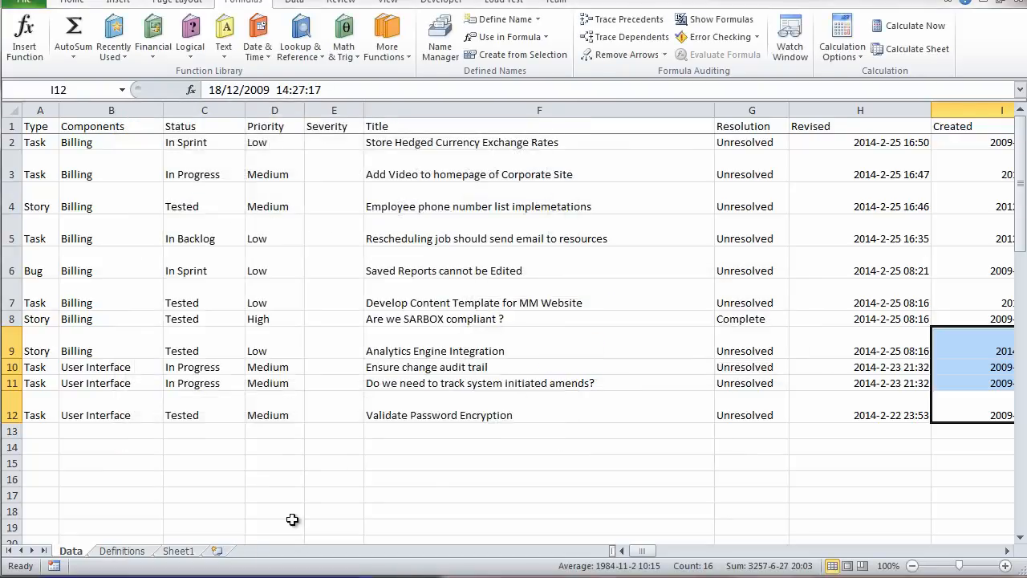
Insert a PivotChart with its PivotTable on Sheet1 at cell A1, using =data as the source range.
left_click(178, 551)
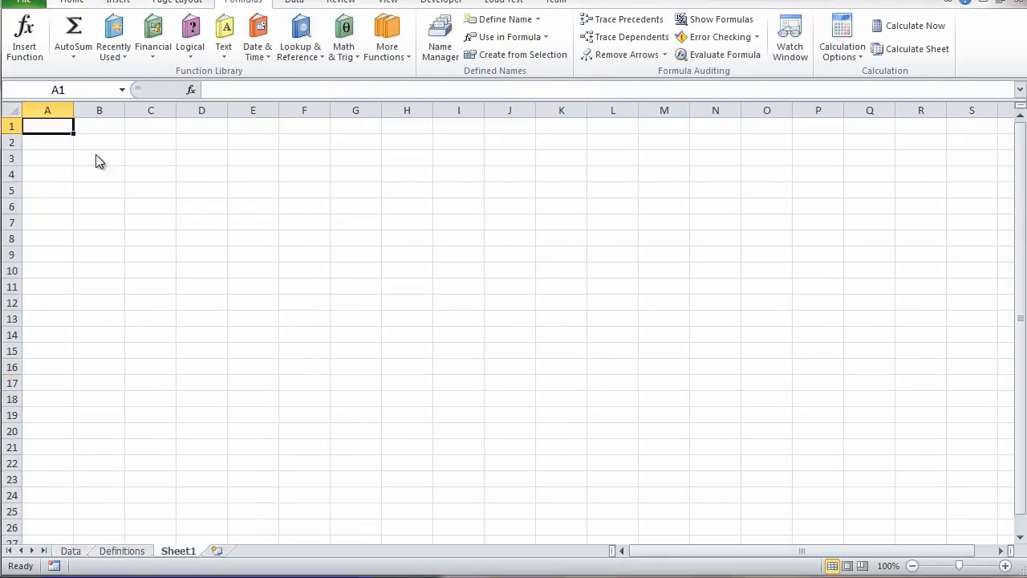
left_click(116, 5)
left_click(30, 58)
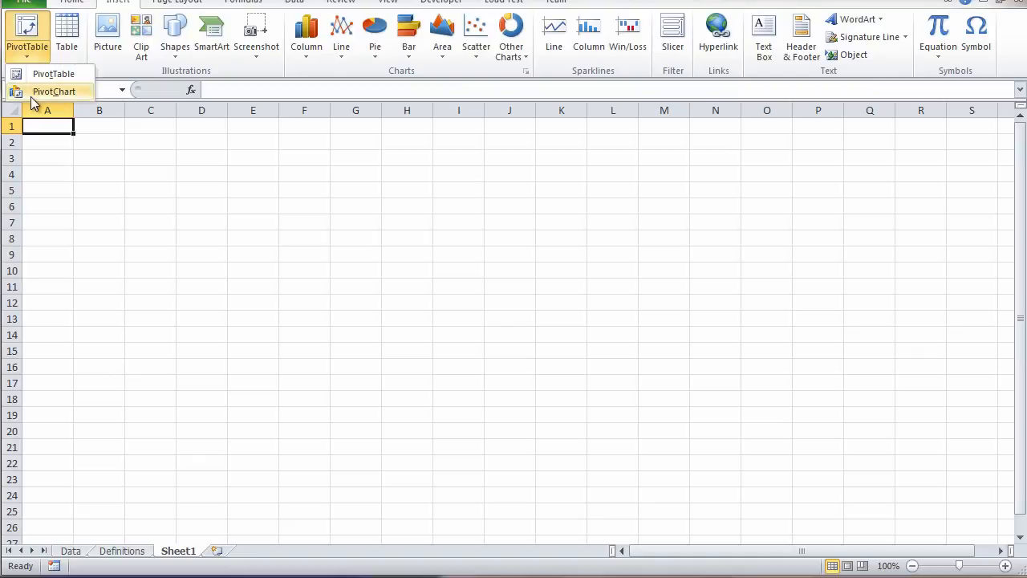
left_click(36, 90)
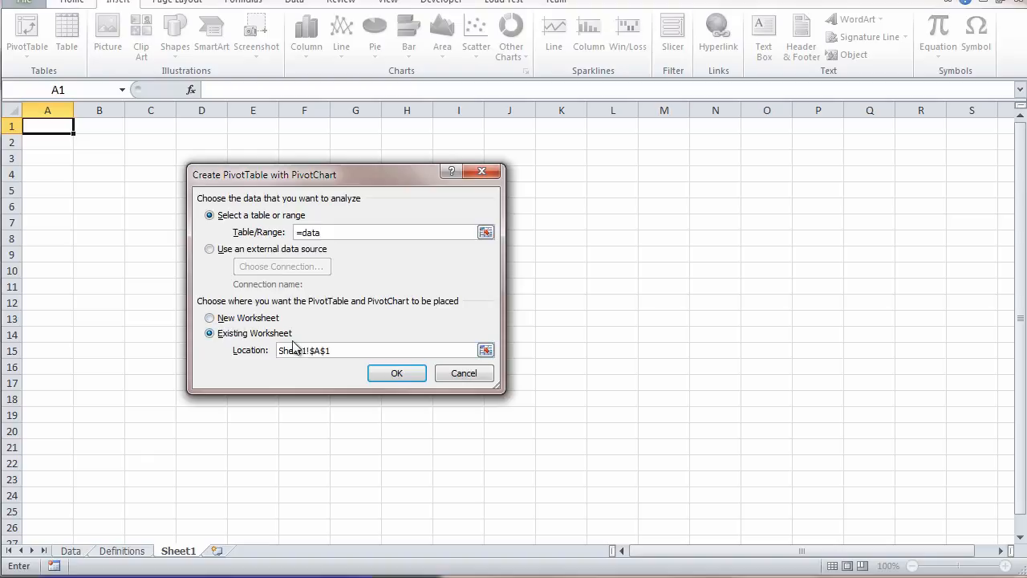
left_click(390, 373)
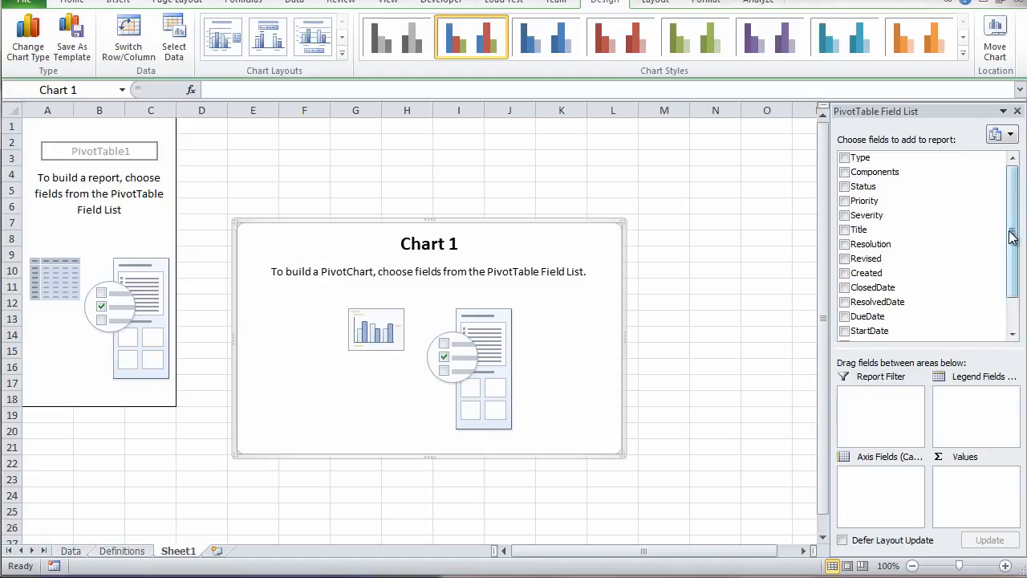
Add the Status and Title fields to the PivotChart's axis fields, trying Components as well and removing it again.
left_click(845, 173)
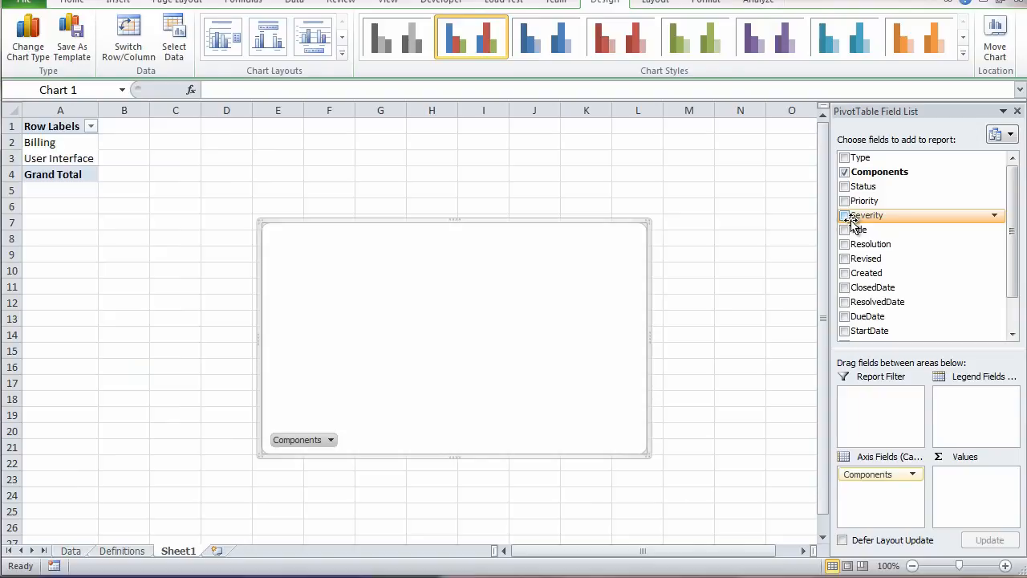
left_click(845, 188)
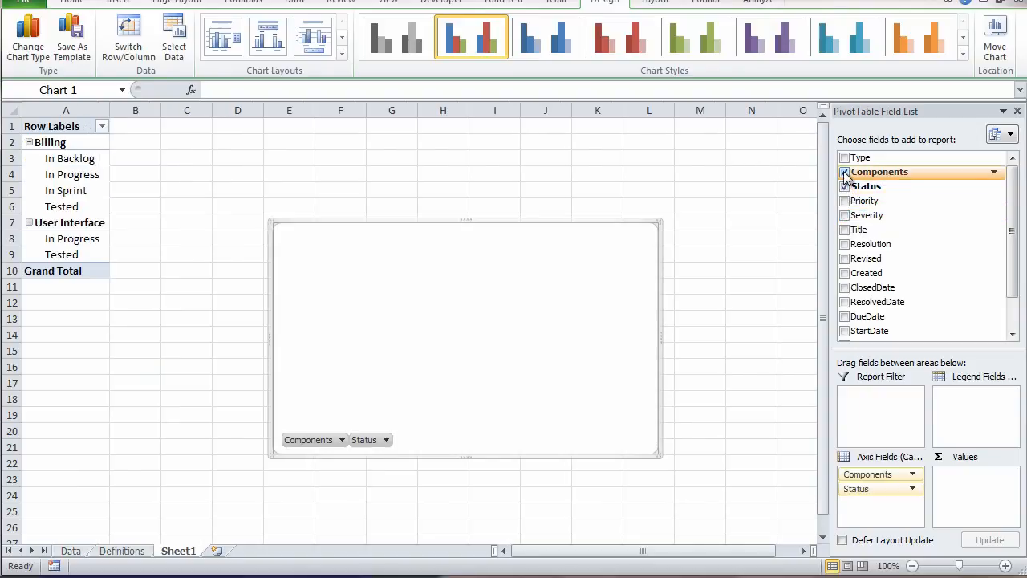
left_click(845, 173)
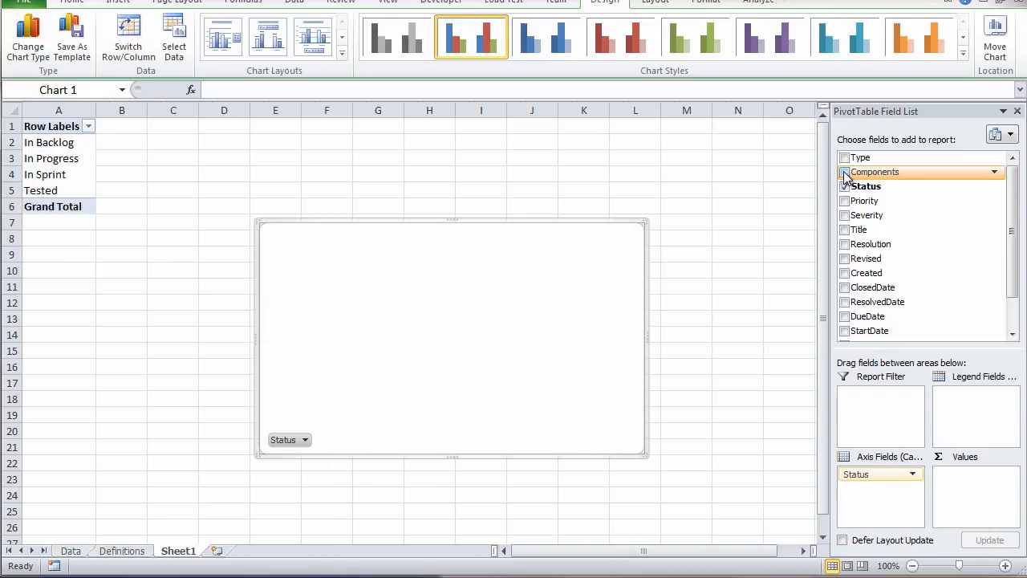
left_click(845, 230)
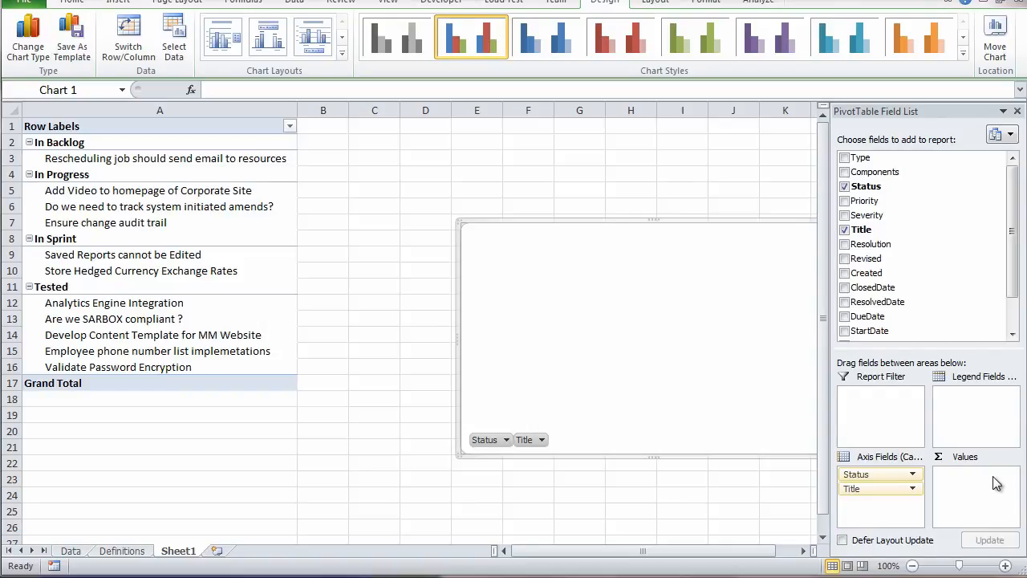
Look for the Count() field in the PivotTable field list and along the header row of the Data sheet.
left_click_drag(1014, 289, 1015, 325)
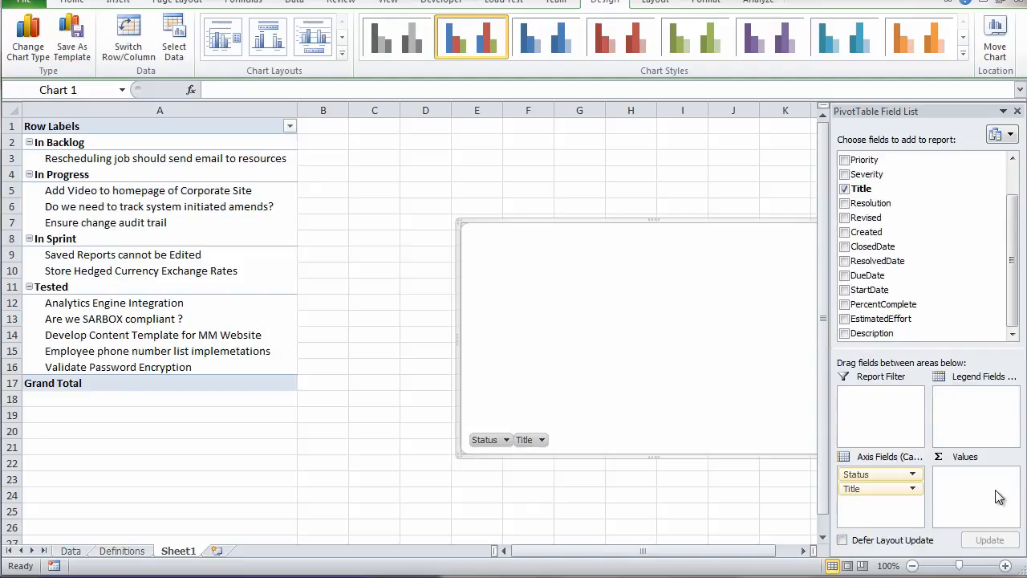
scroll(1013, 321, "up", 1)
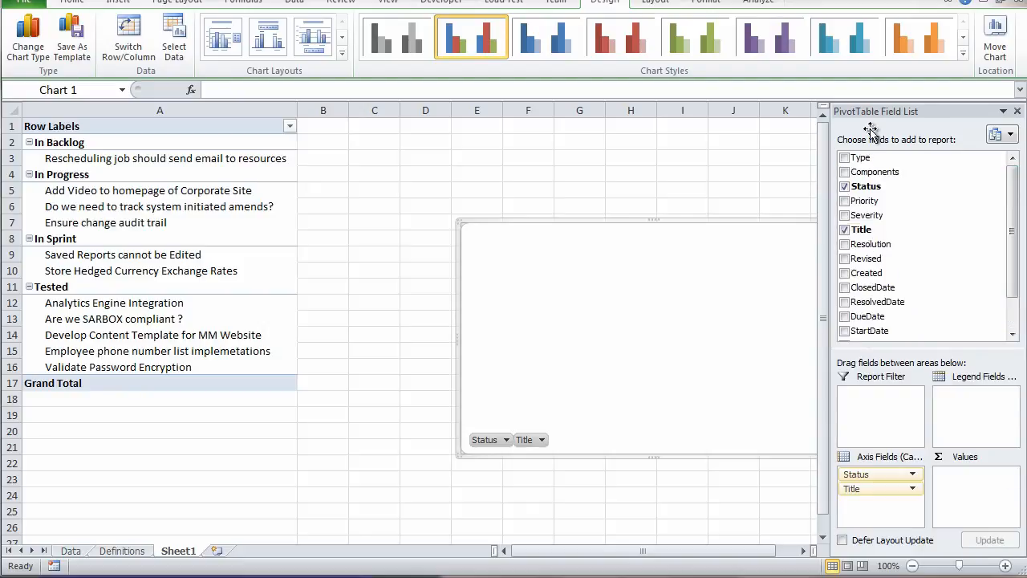
left_click(70, 550)
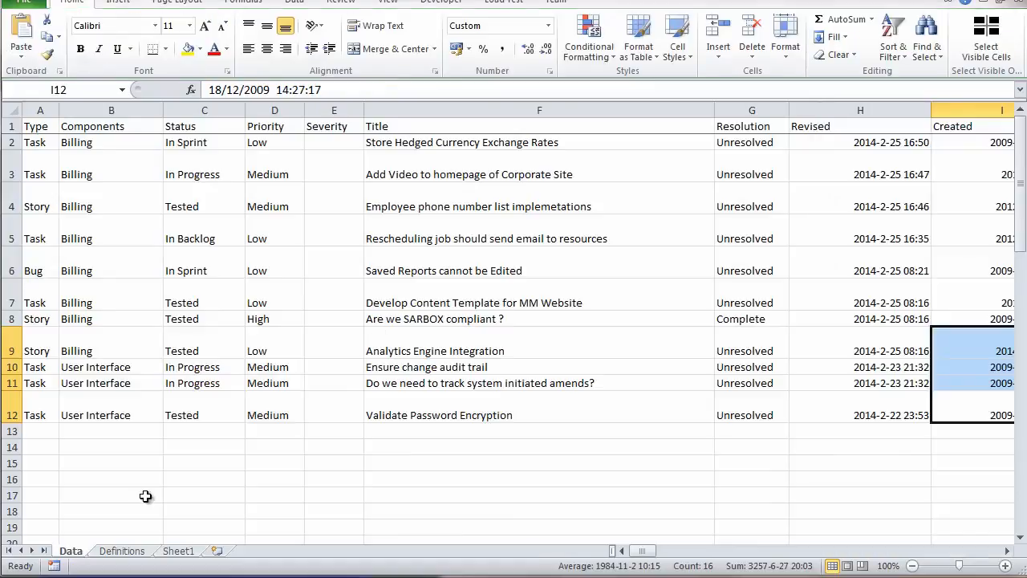
left_click(680, 143)
left_click(695, 120)
key("Right")
key("Right")
key("Right")
key("Right")
key("Right")
key("Right")
key("Right")
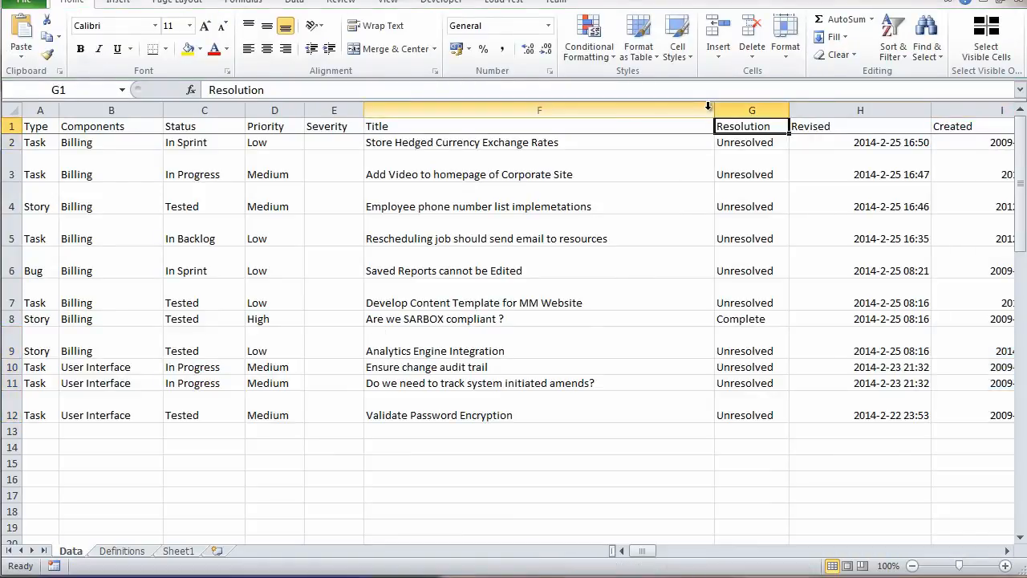
key("Right")
key("Right")
key("Right")
key("Right")
key("Right")
key("Right")
key("Right")
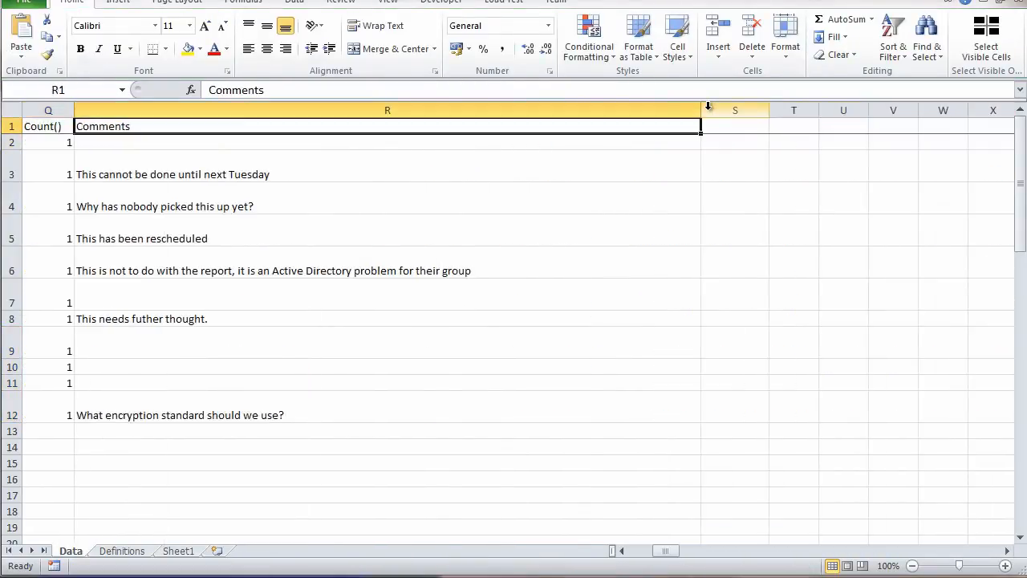
key("Left")
key("Left")
key("Left")
key("Left")
key("Right")
Go through the values of the Count() column on the Data sheet and return to its header.
key("Down")
key("Down")
key("Down")
key("Down")
key("Down")
key("Down")
key("Down")
key("Down")
key("Down")
key("Down")
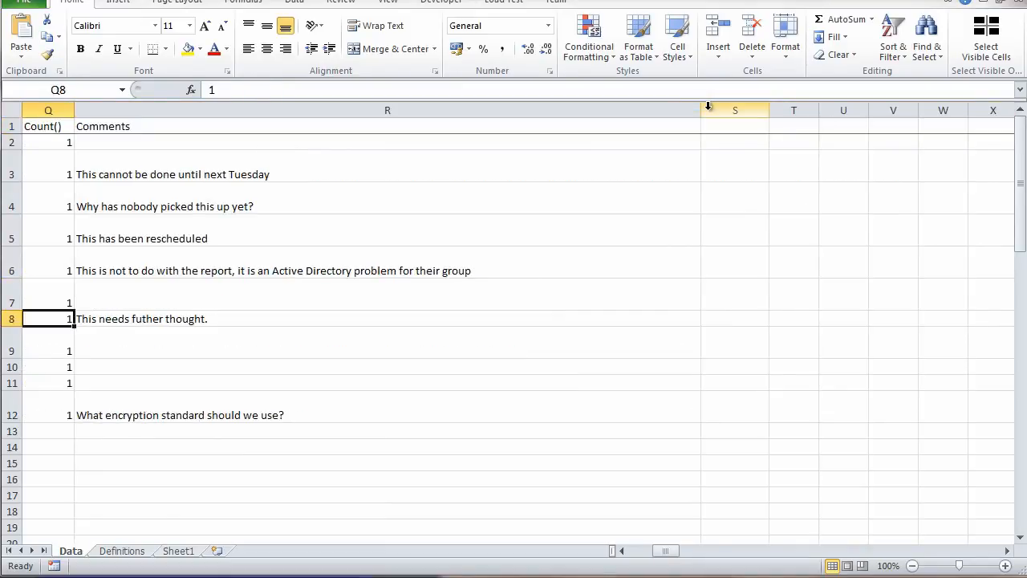
key("Up")
key("Up")
key("Up")
key("Up")
key("Up")
key("Up")
key("Up")
key("Up")
key("Up")
key("Up")
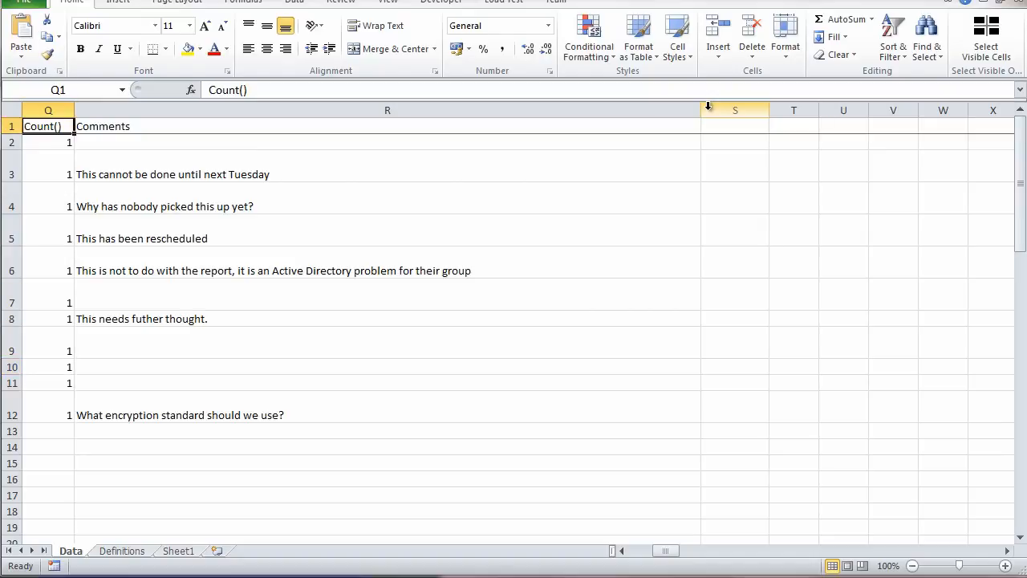
Go through the Data sheet's header row from the first column to Count() to work out how many columns the range needs.
key("Left")
key("Left")
key("Left")
key("Left")
key("Left")
key("Left")
key("Left")
key("Left")
key("Left")
key("Left")
key("Left")
key("Left")
key("Left")
key("Left")
key("Left")
key("Left")
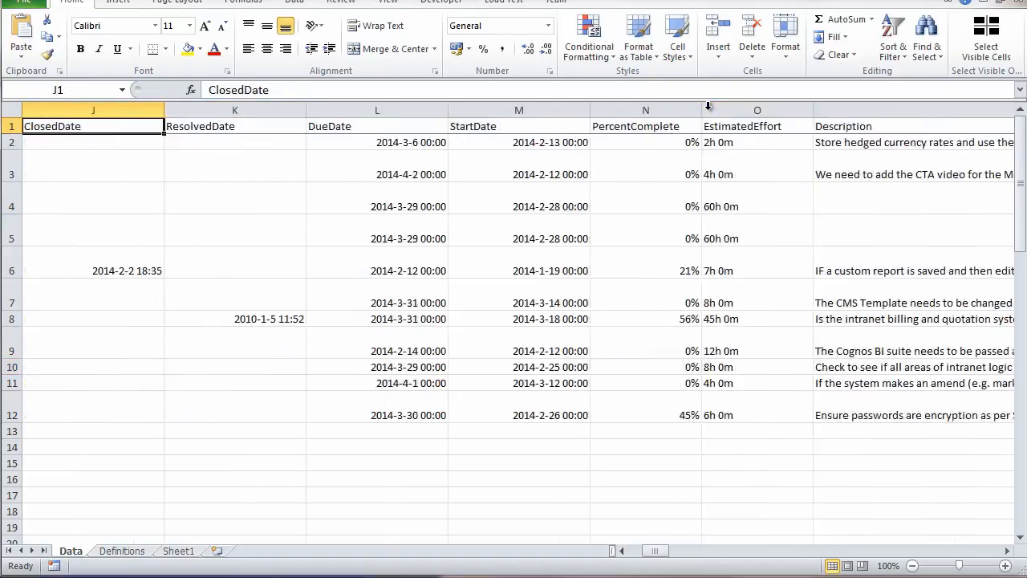
key("Right")
key("Right")
key("Right")
key("Right")
key("Right")
key("Right")
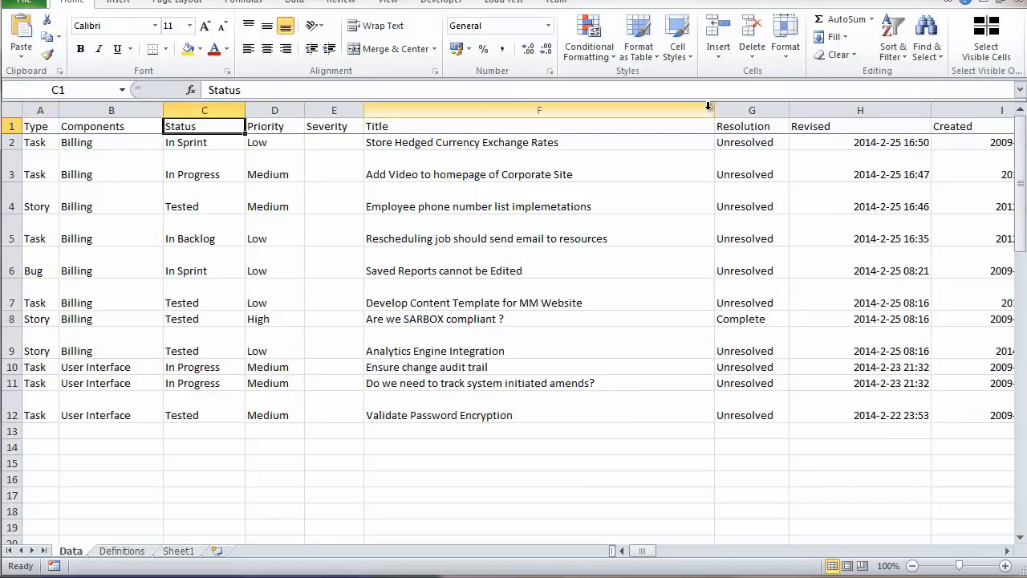
key("Right")
key("Right")
key("Right")
key("Right")
key("Right")
key("Right")
key("Right")
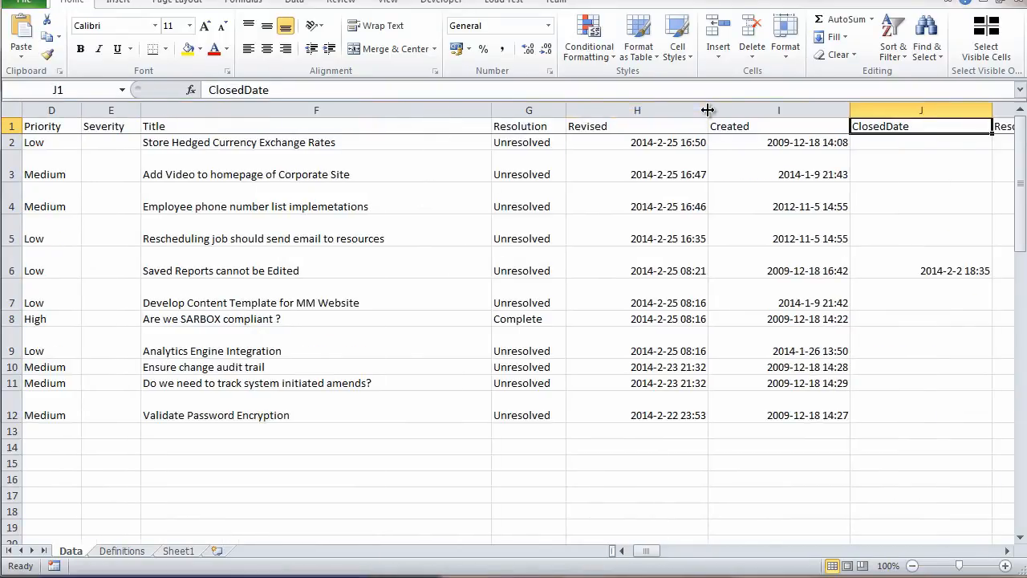
key("Right")
key("Right")
key("Right")
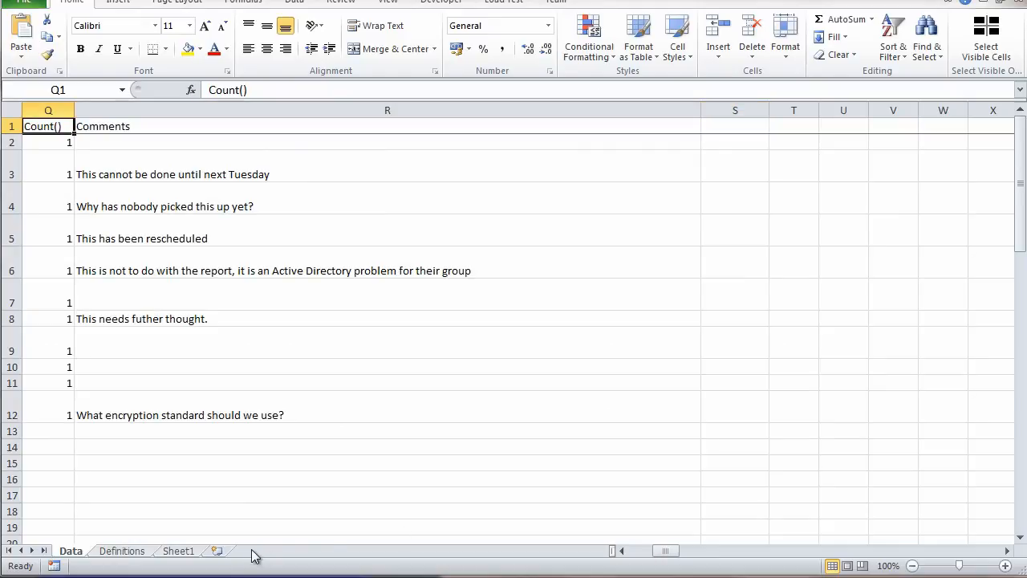
Return to Sheet1, deselect the PivotChart and open the Name Manager.
left_click(184, 551)
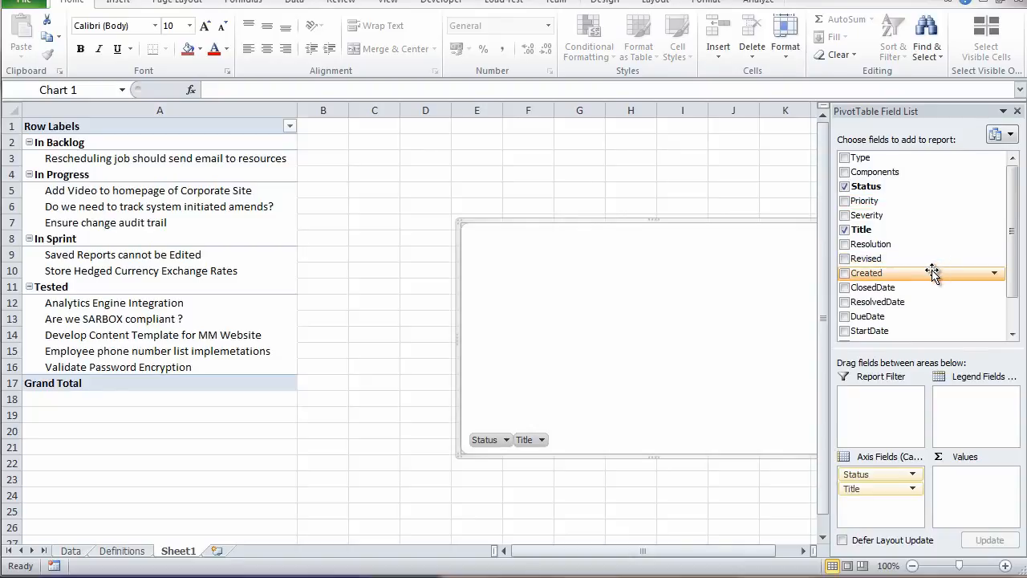
left_click(253, 4)
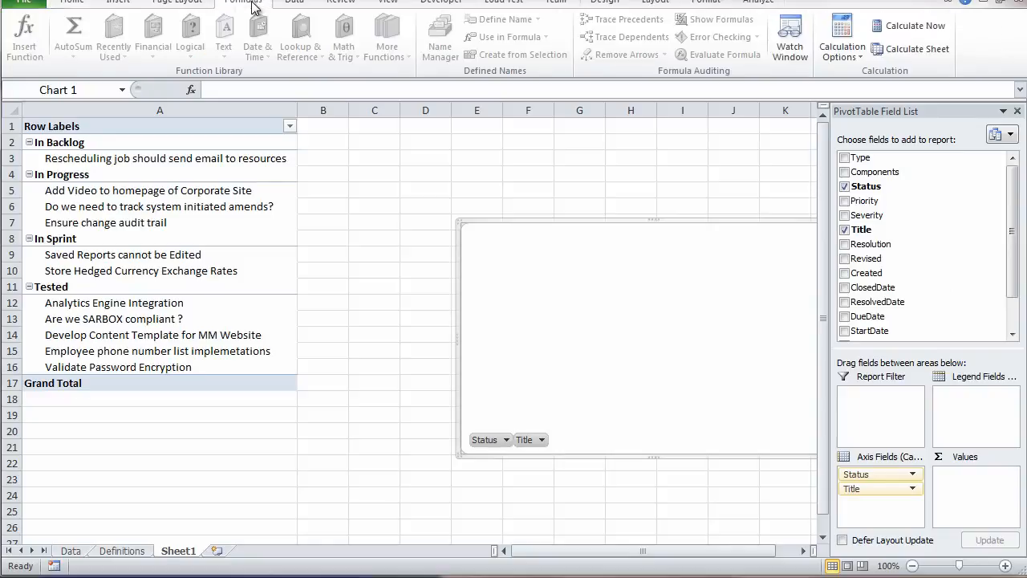
left_click(386, 232)
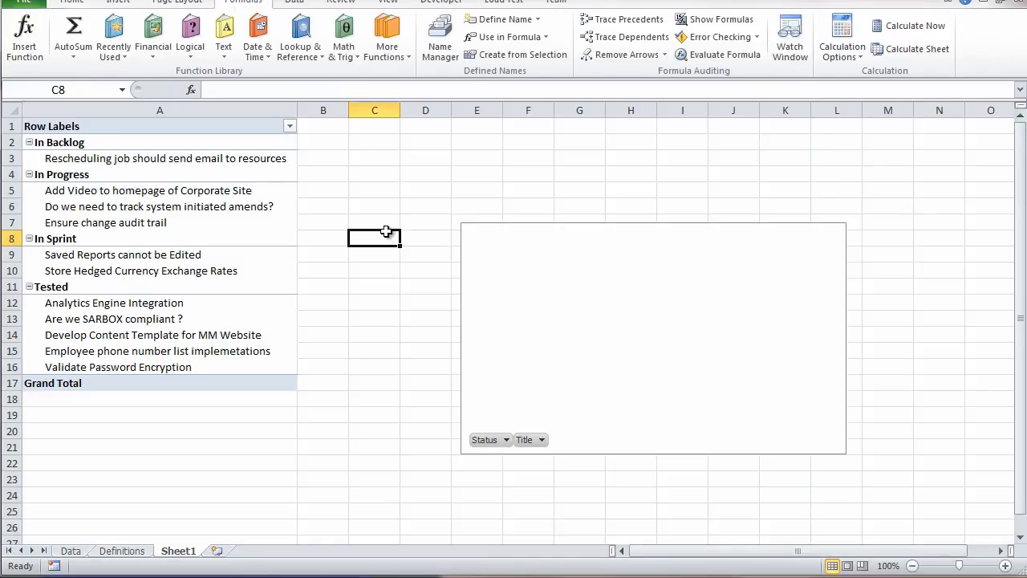
left_click(440, 36)
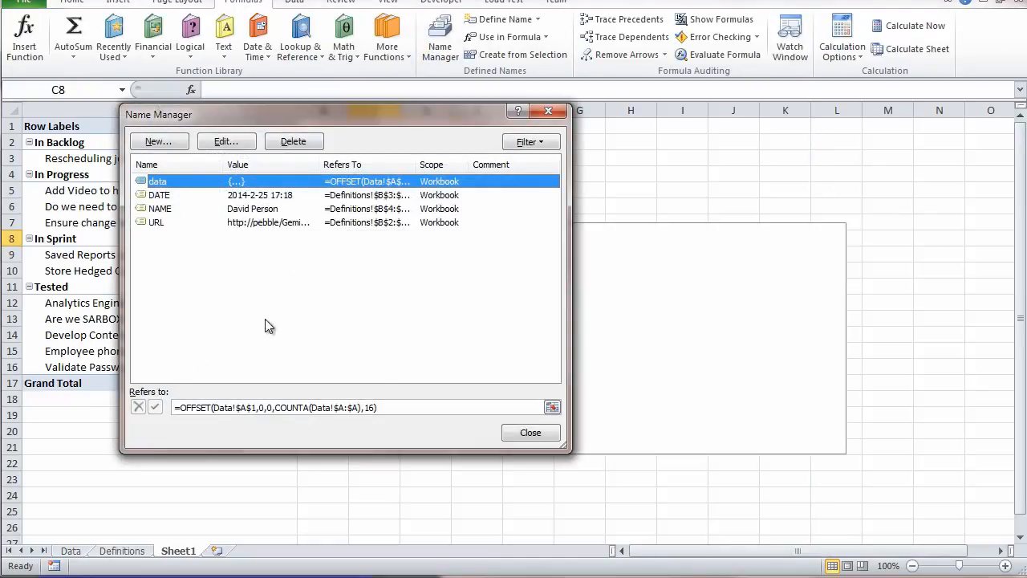
left_click(370, 406)
key("Delete")
type("6")
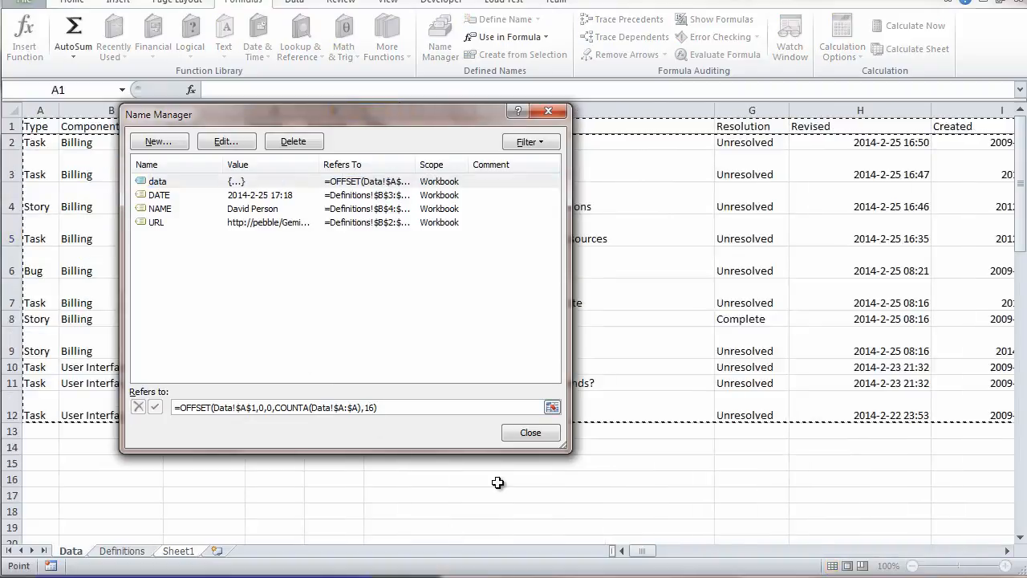
key("Right")
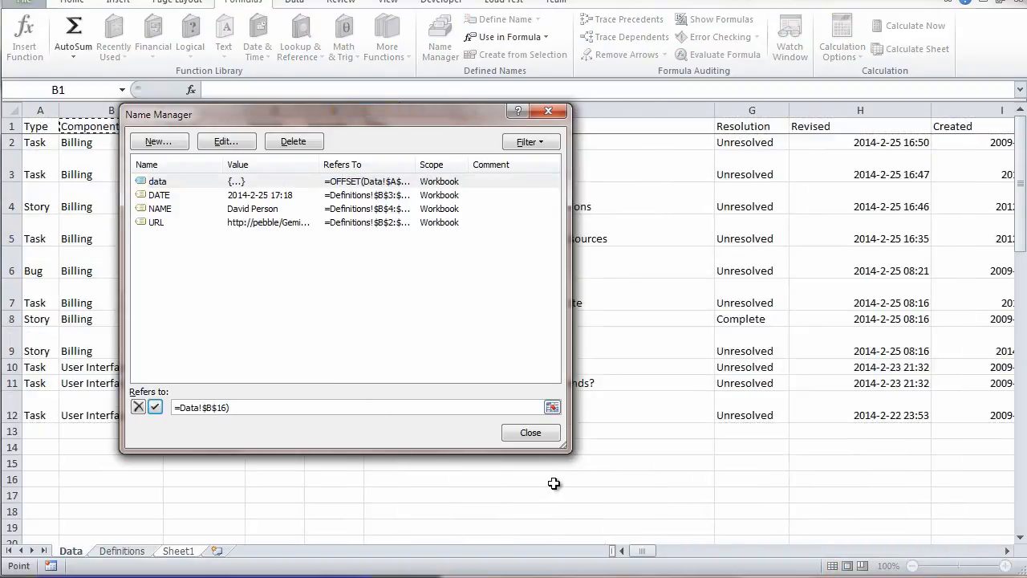
key("Escape")
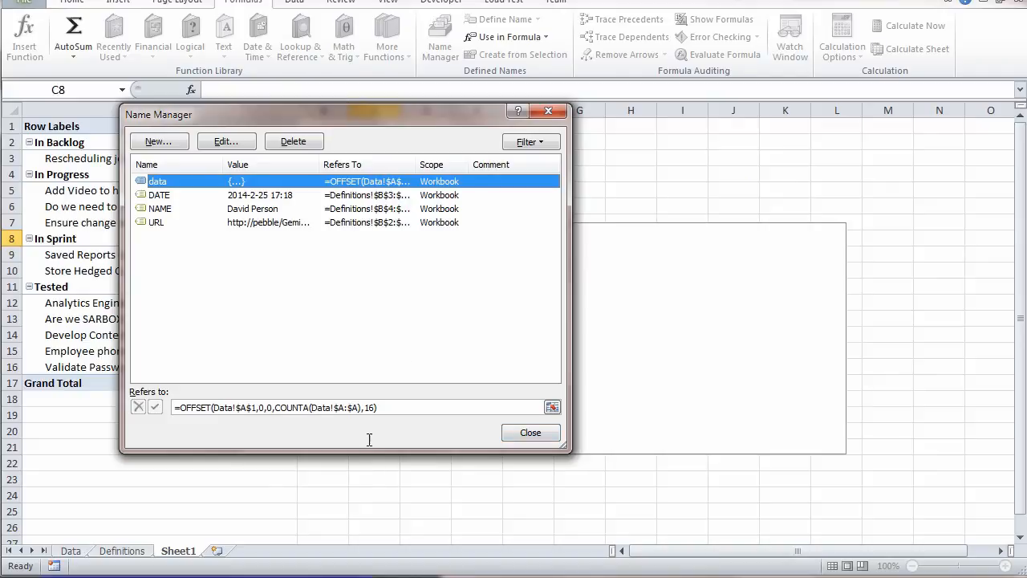
Set the column width argument in the data name's OFFSET formula to 17, save the change and close the Name Manager.
left_click(375, 407)
key("BackSpace")
type("7")
left_click(528, 435)
left_click(601, 349)
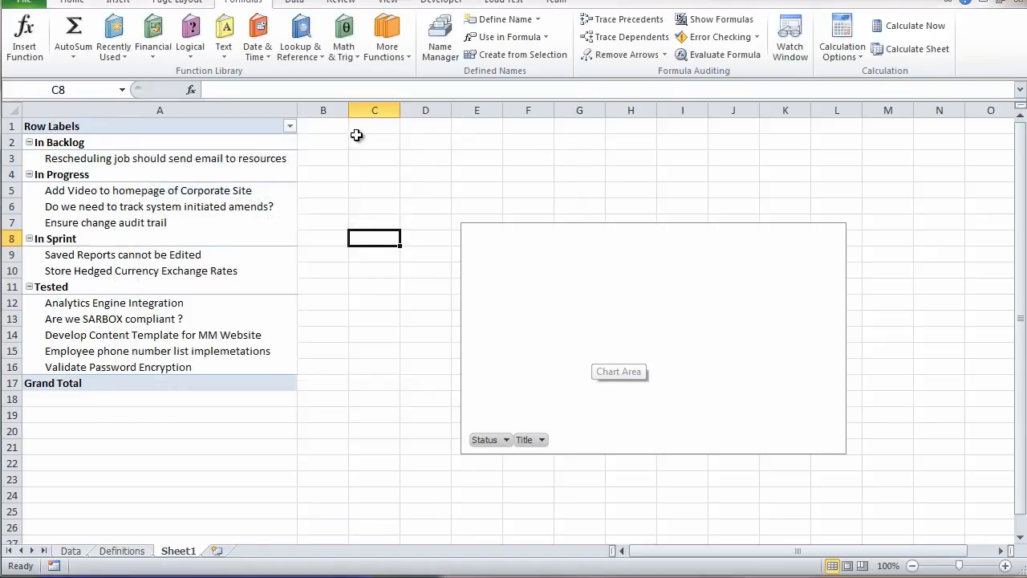
Refresh the PivotChart's data and add the Count() field to the Values area.
right_click(583, 279)
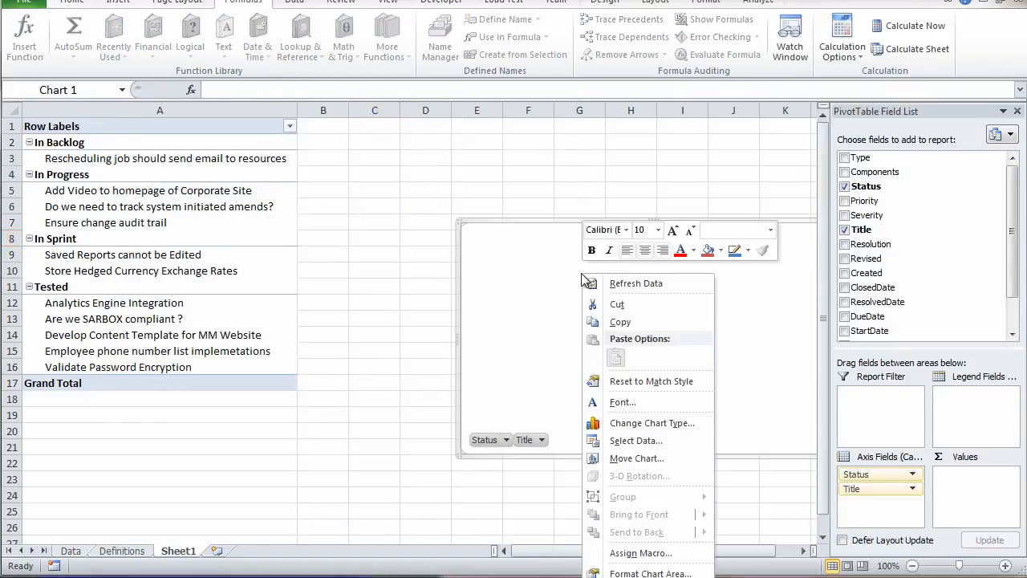
left_click(604, 286)
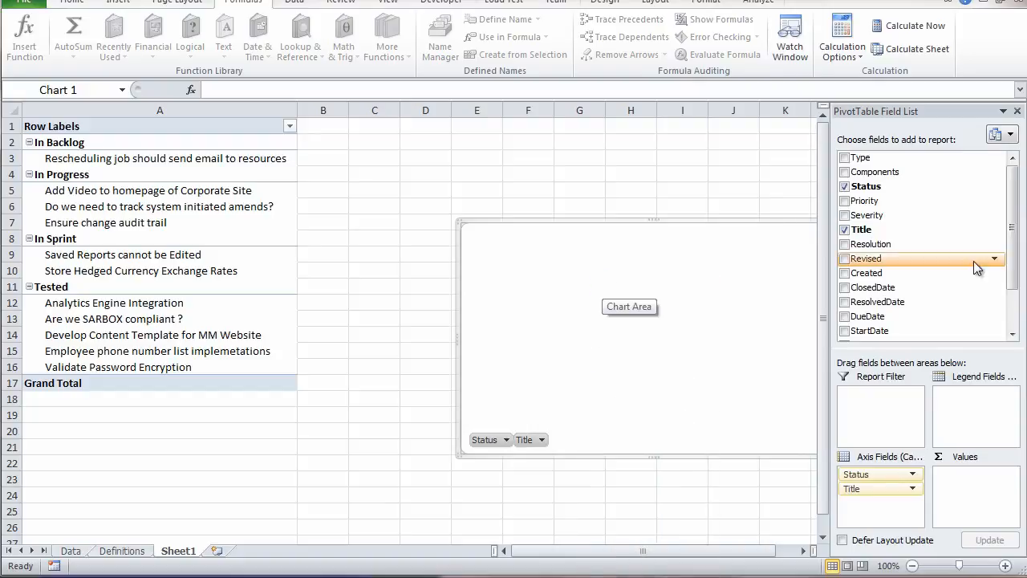
left_click_drag(1016, 224, 1016, 298)
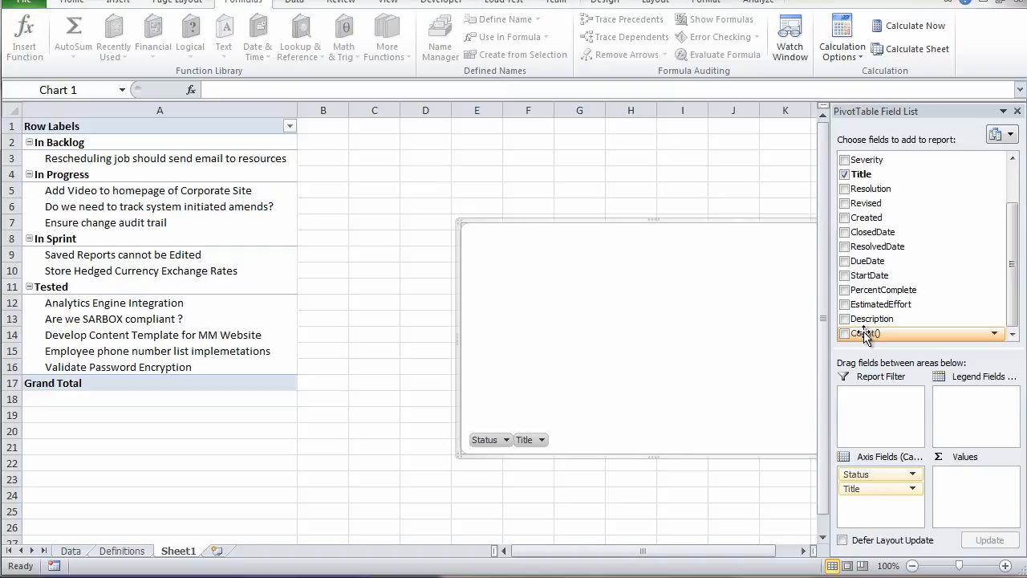
left_click_drag(864, 335, 963, 478)
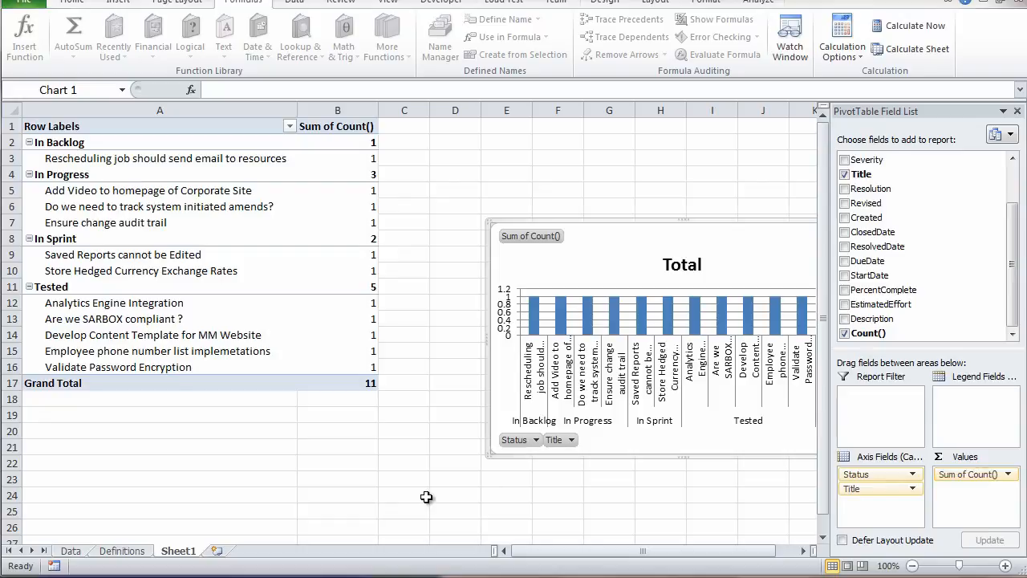
Review the counts in the PivotTable and move the PivotChart closer beside it, with its upper corner at about cell C4.
left_click(353, 173)
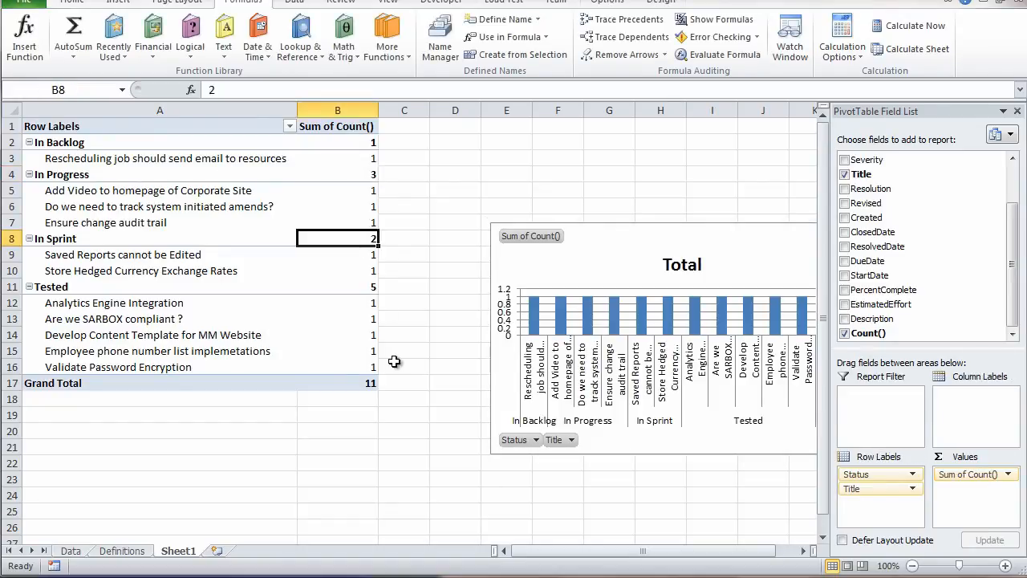
left_click(363, 367)
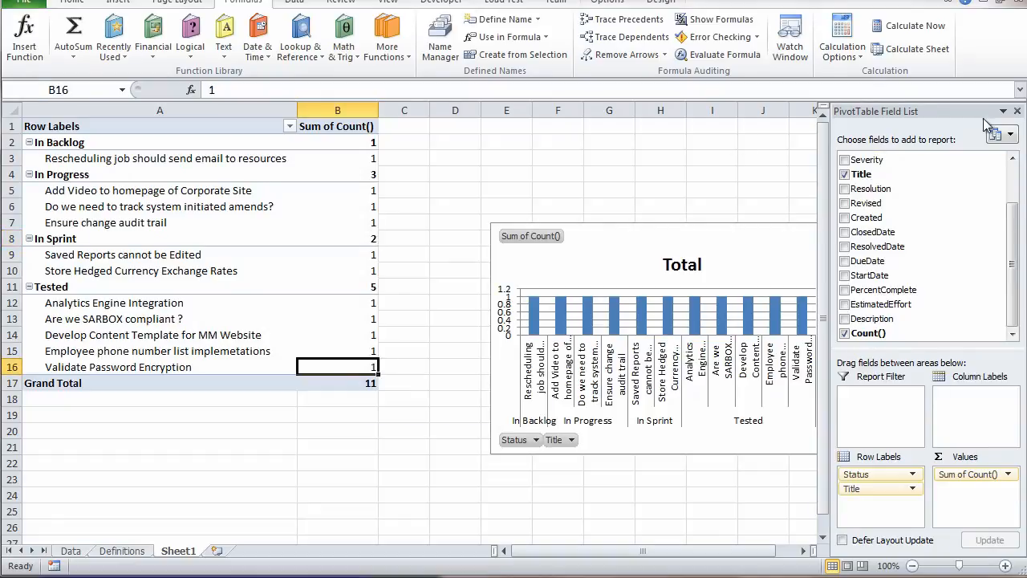
left_click_drag(713, 267, 635, 223)
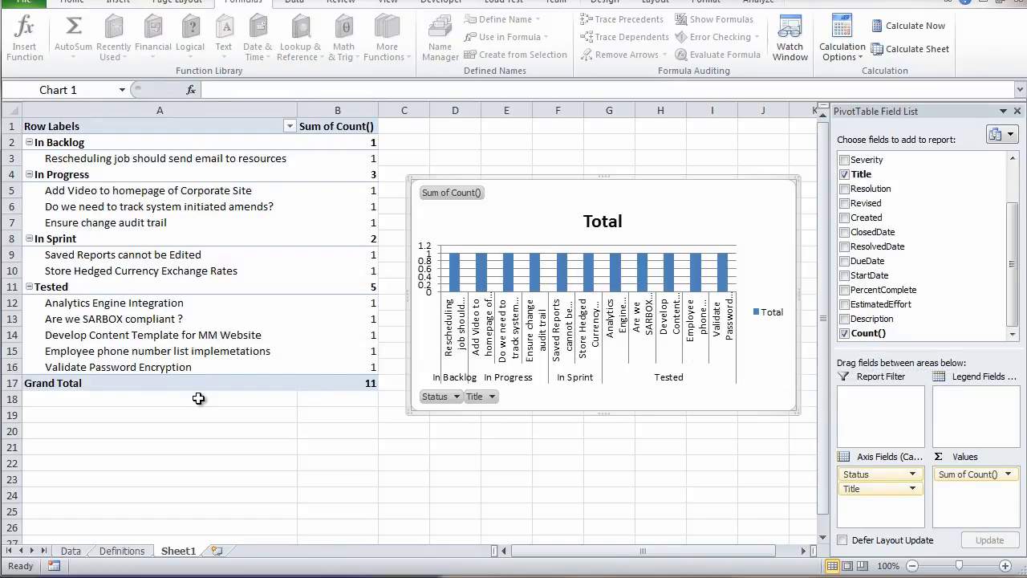
left_click_drag(1013, 293, 1009, 215)
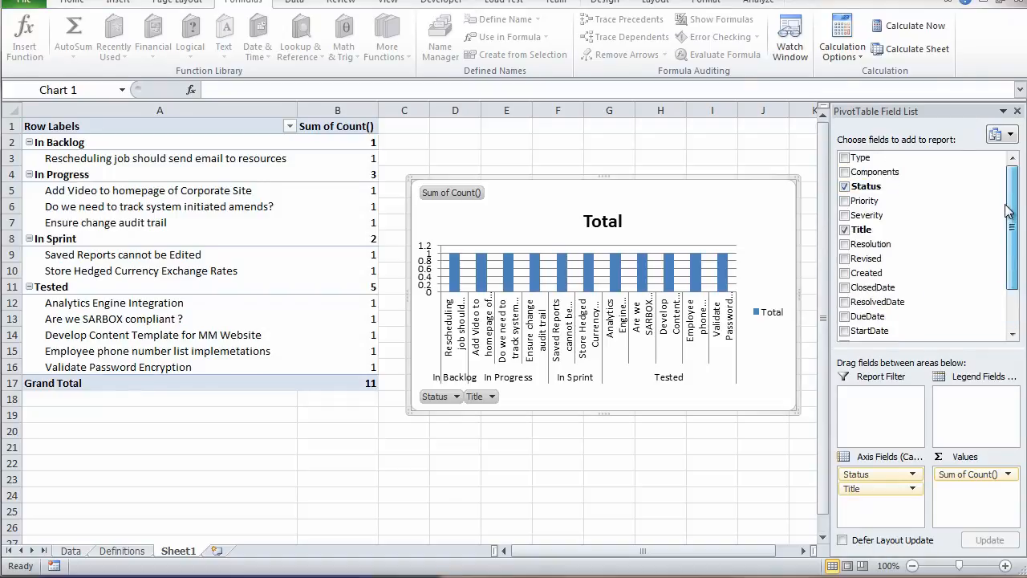
Add the Type field as a report filter and filter the PivotTable to show multiple items, Bug and Task.
left_click_drag(871, 157, 874, 408)
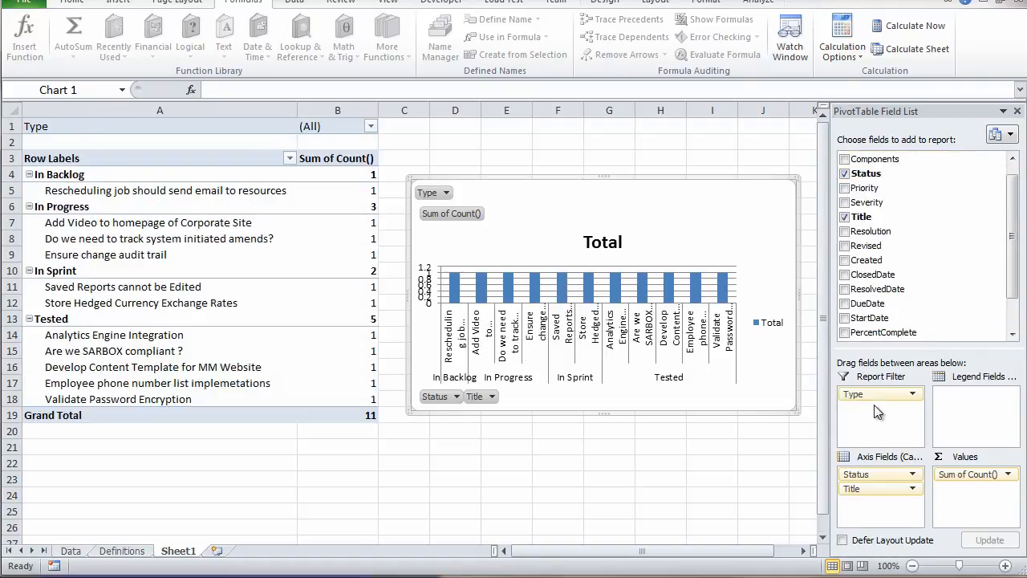
left_click(369, 127)
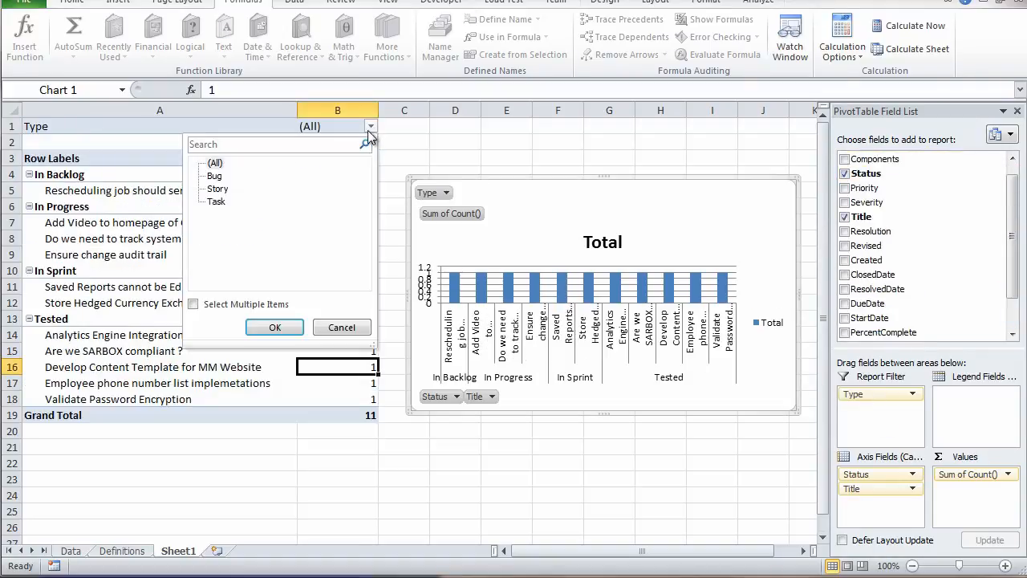
left_click(218, 190)
left_click(218, 202)
left_click(194, 304)
left_click(211, 176)
left_click(268, 326)
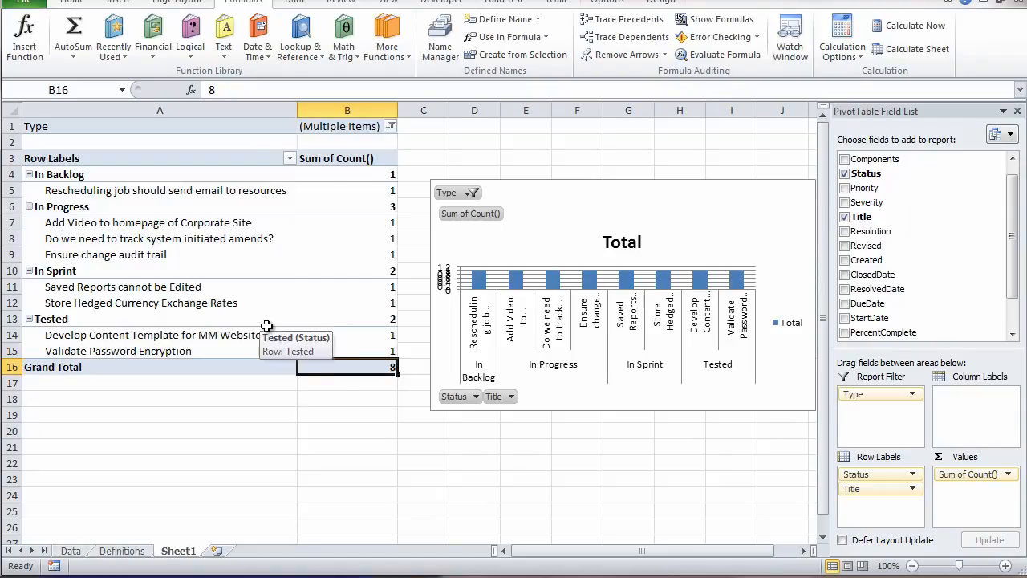
Close the PivotTable Field List and move the chart title up near the chart's upper edge.
left_click(1015, 113)
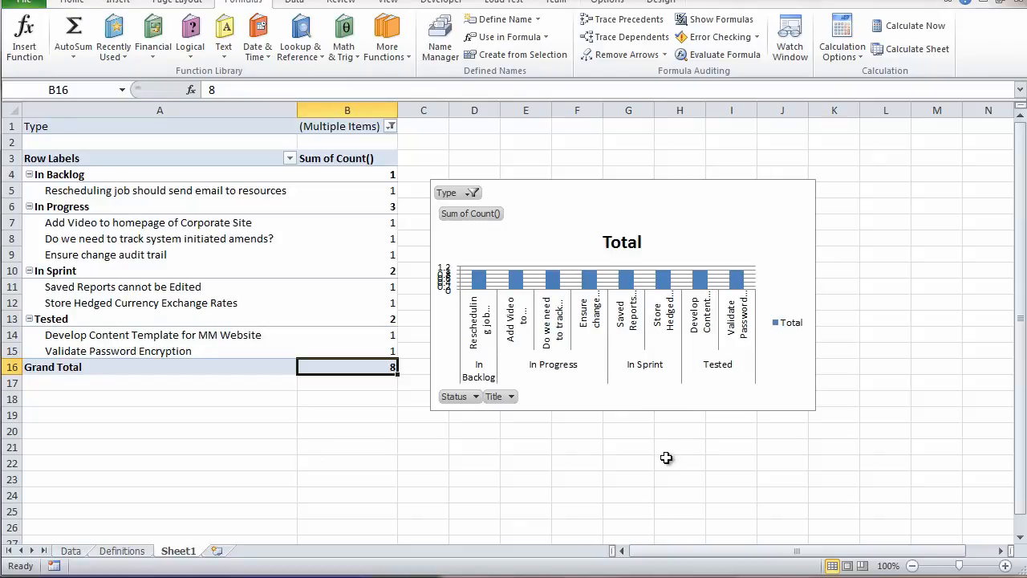
left_click_drag(626, 237, 642, 206)
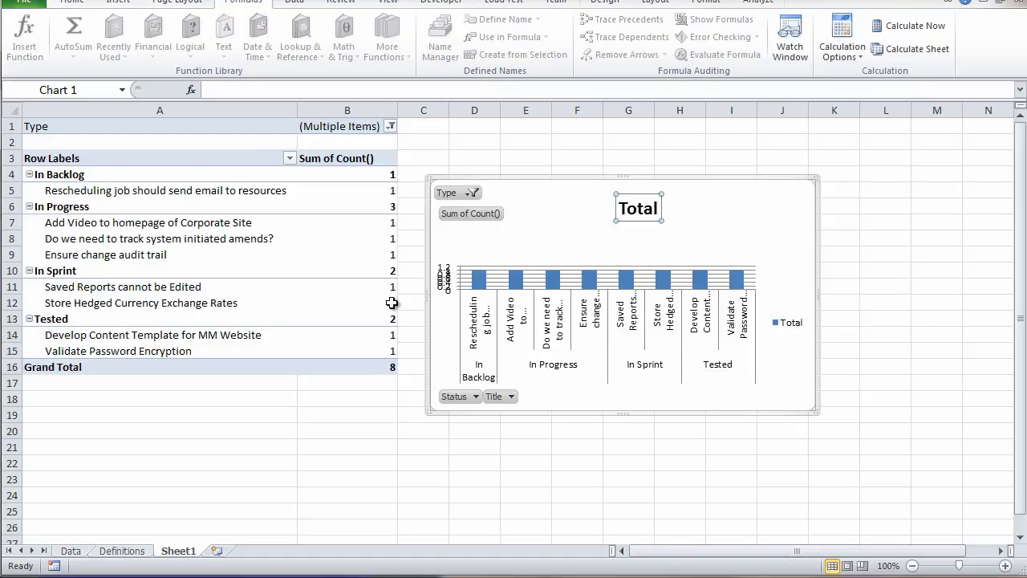
Drill into the In Progress total to extract its records on a new sheet and autofit the Revised and Created columns.
double_click(392, 209)
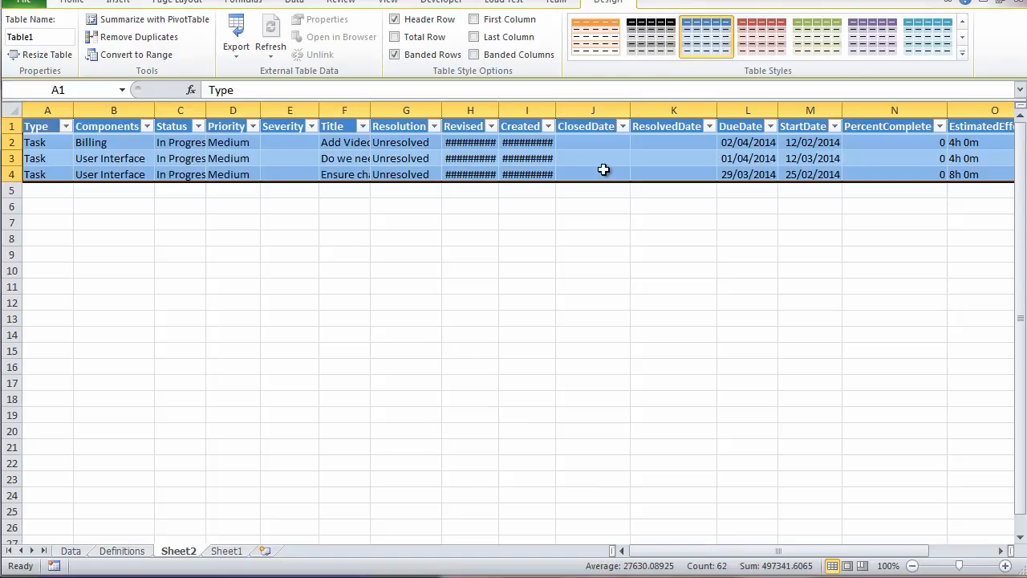
double_click(501, 111)
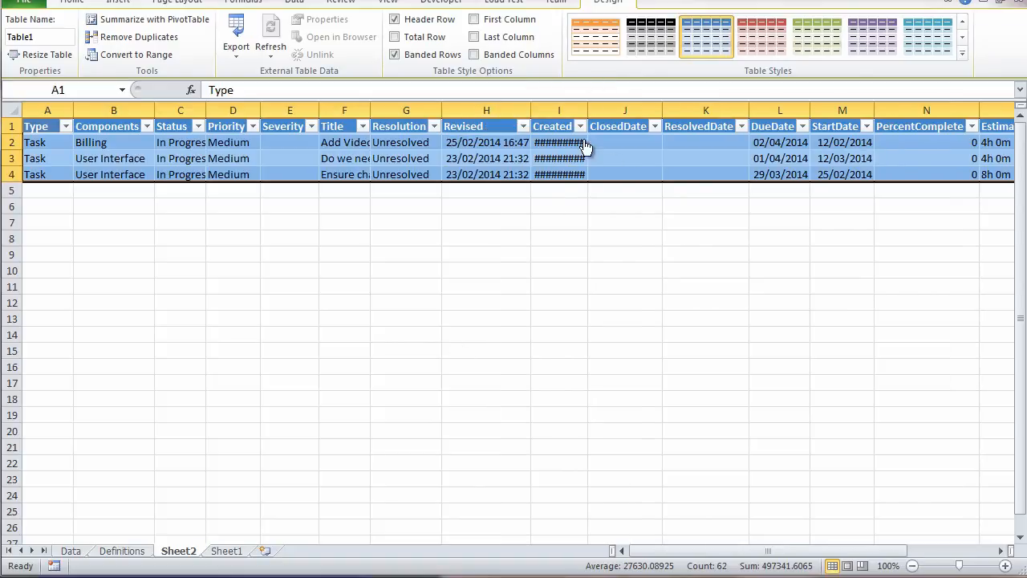
double_click(587, 111)
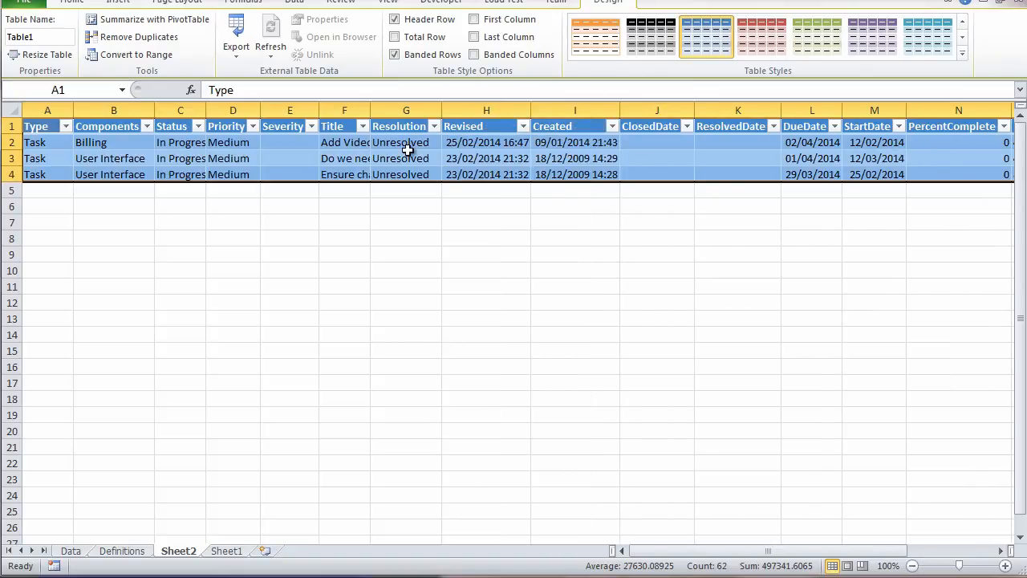
Return to the PivotTable's sheet, rename it Pivot and hide its gridlines.
left_click(228, 552)
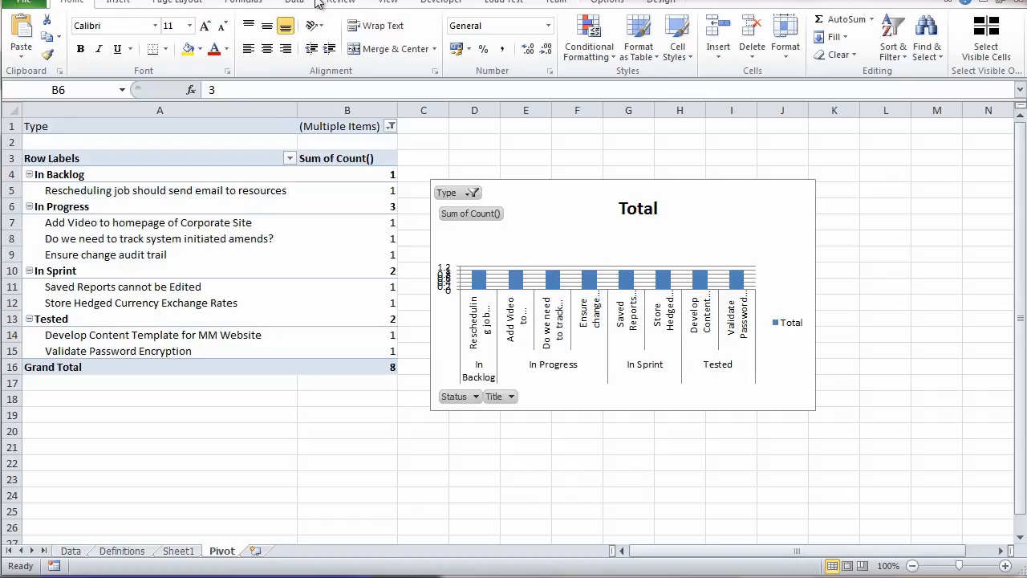
left_click(387, 4)
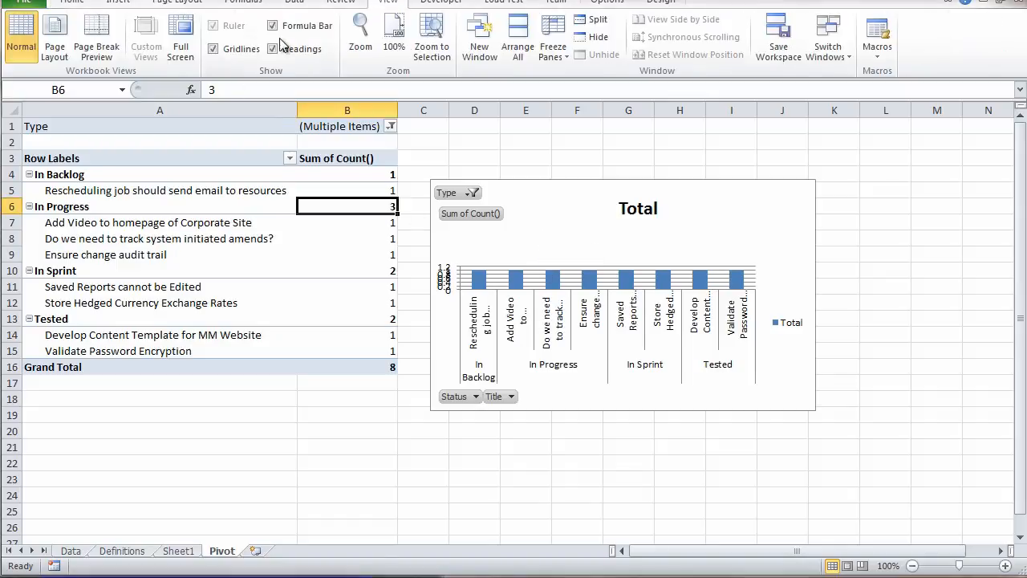
left_click(213, 49)
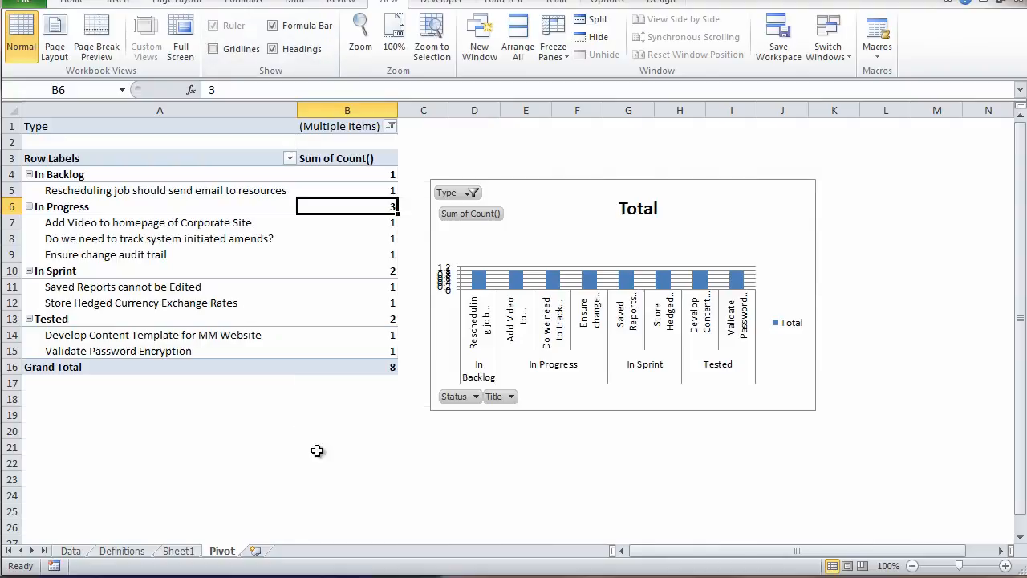
Change the PivotChart's type from column to a standard pie.
left_click(544, 271)
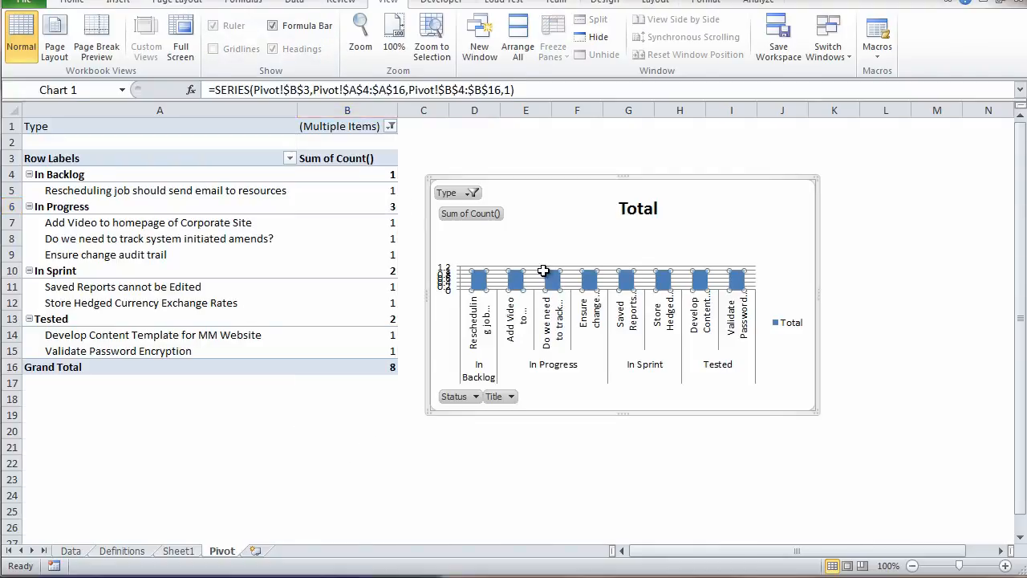
left_click(611, 3)
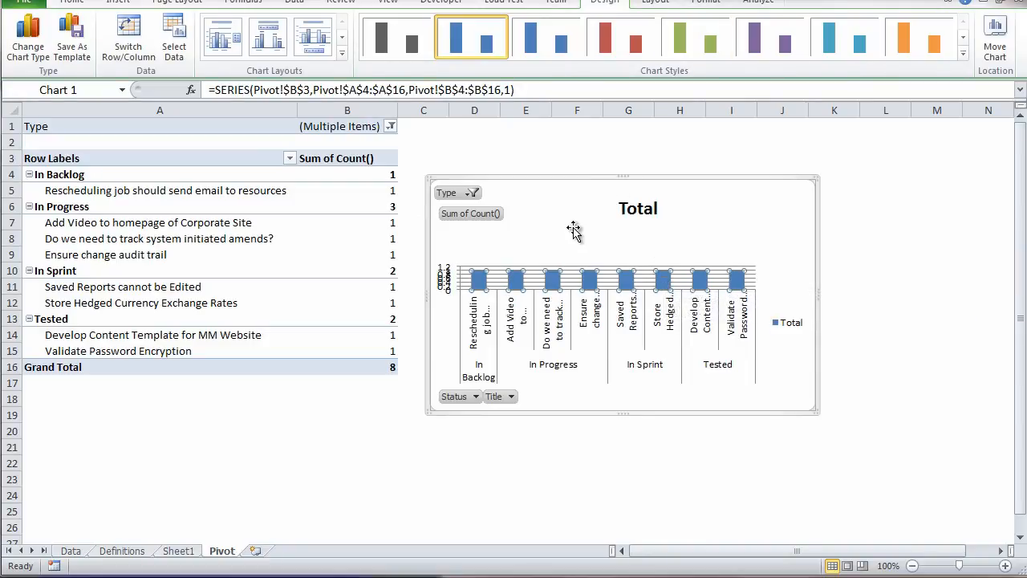
left_click(37, 48)
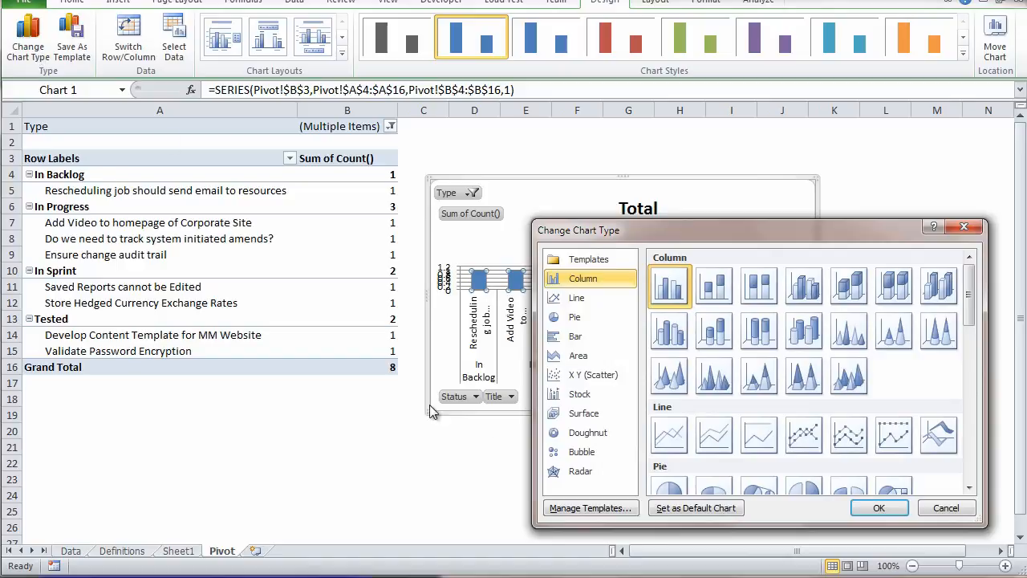
left_click(682, 484)
left_click(877, 508)
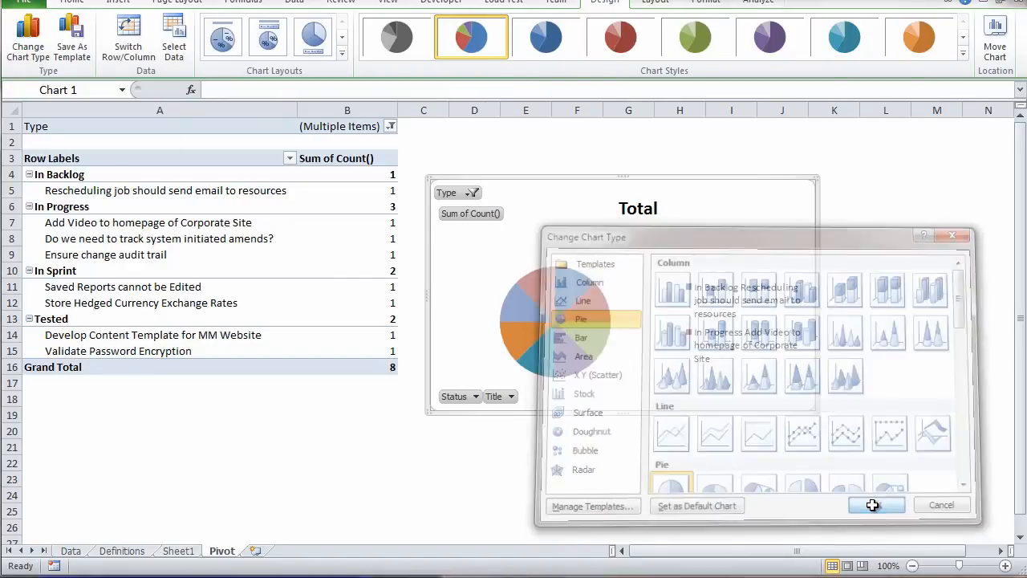
Add data labels to the pie and set them to show category name and percentage instead of value.
right_click(559, 307)
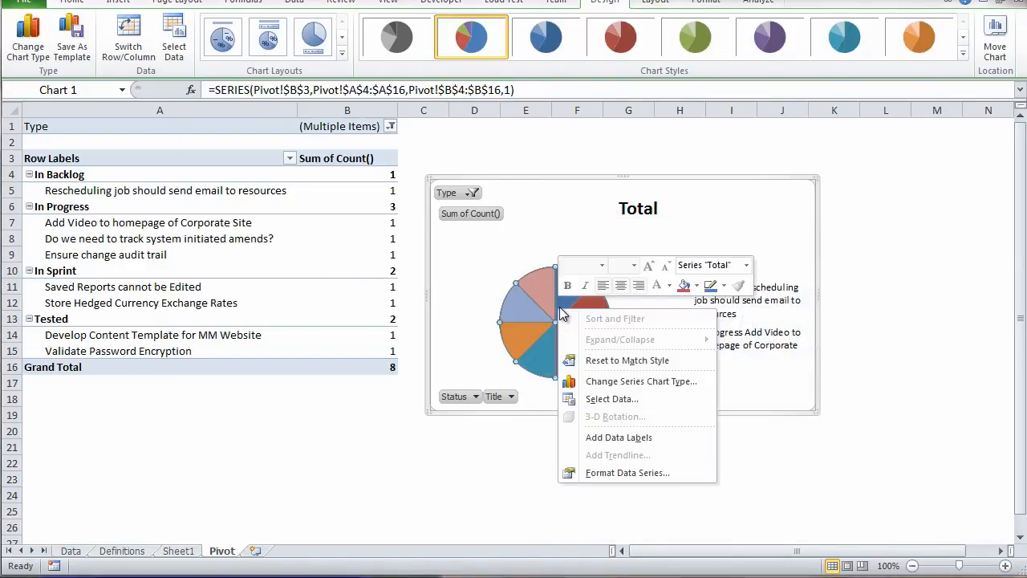
left_click(585, 437)
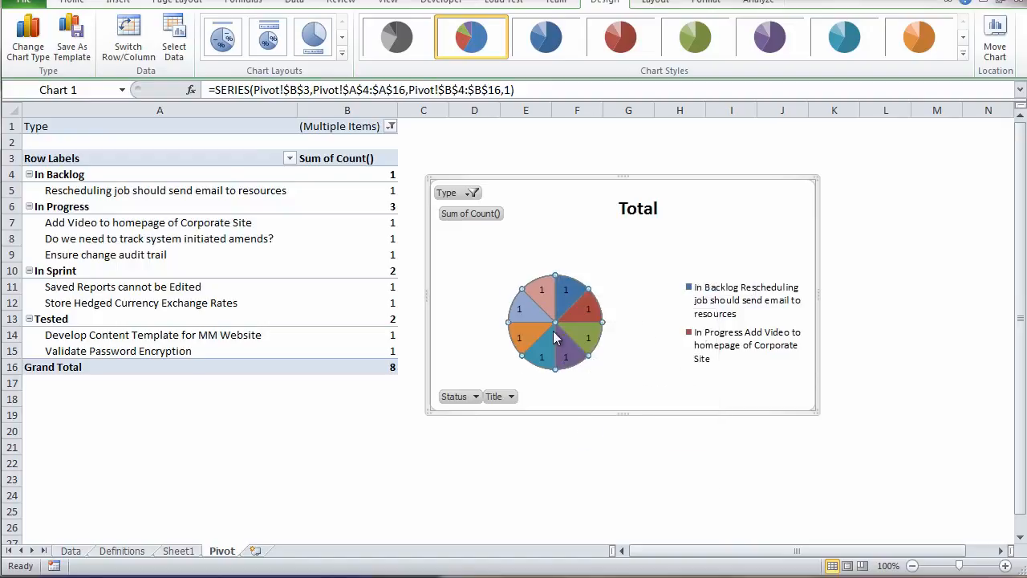
right_click(552, 325)
left_click(610, 467)
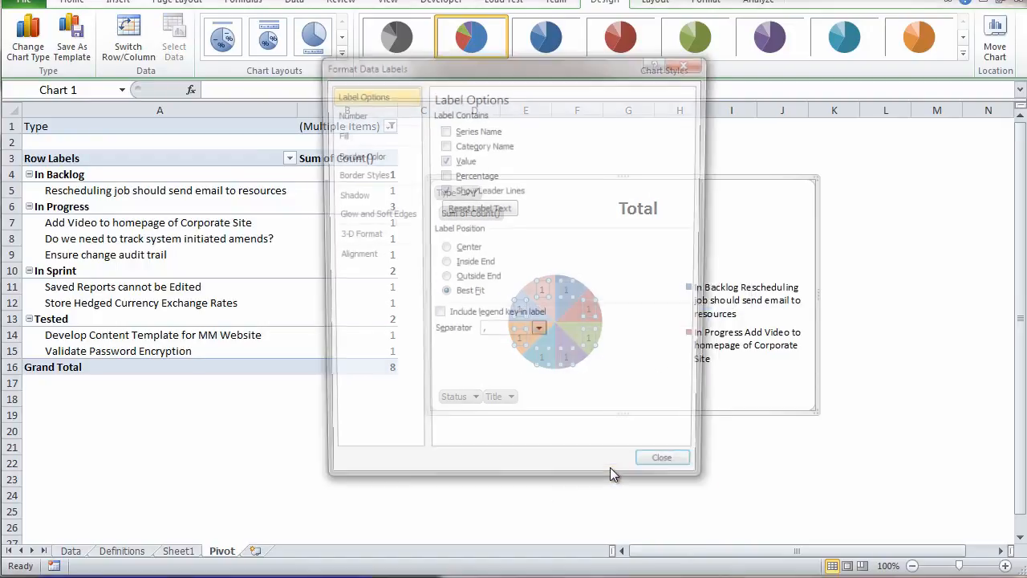
left_click(443, 174)
left_click(443, 160)
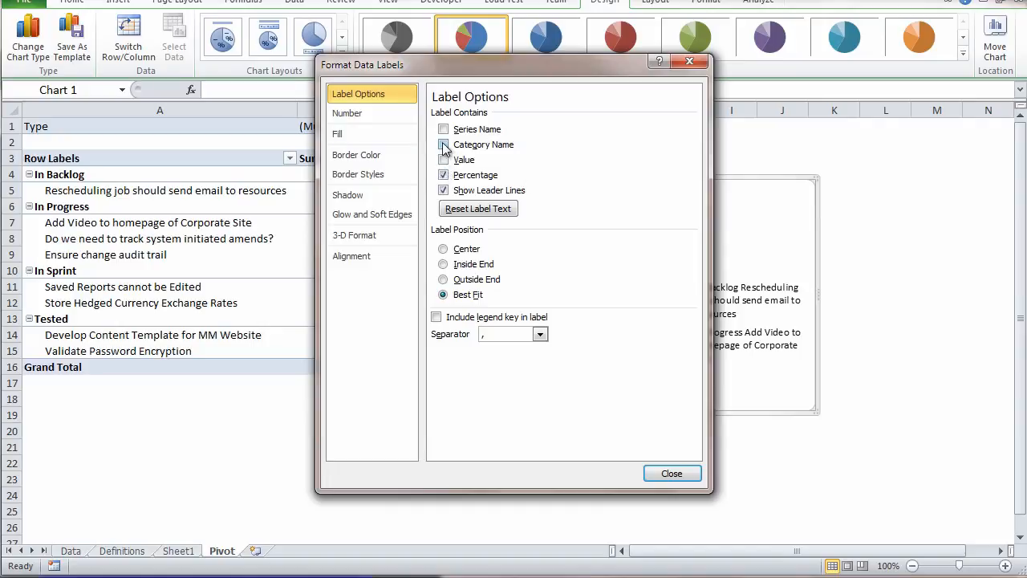
left_click(672, 474)
Enlarge the pie chart and position it beside the PivotTable, spanning about columns C to N from row 1 down.
left_click(752, 409)
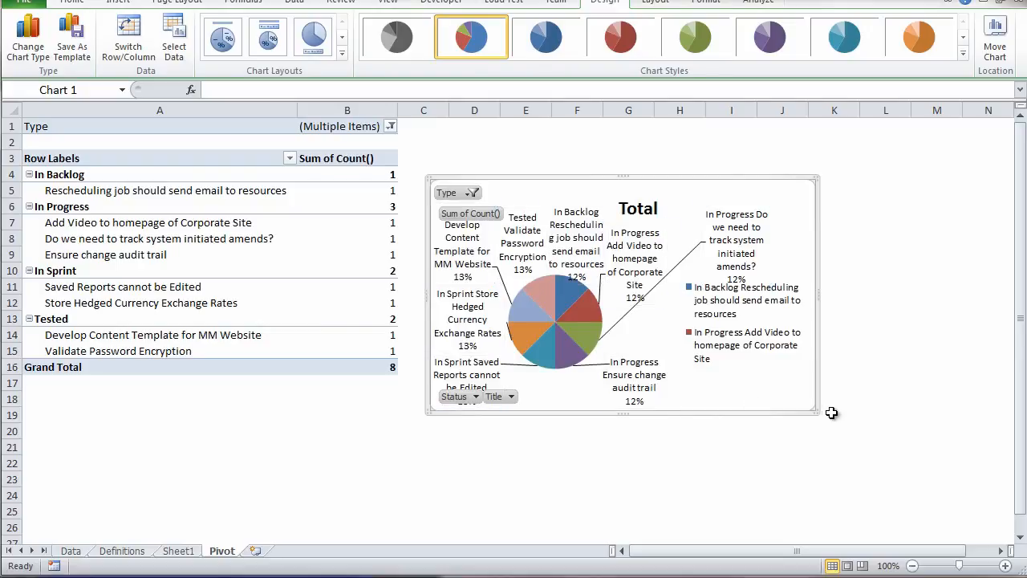
left_click_drag(812, 411, 1001, 539)
mouse_move(427, 141)
left_mouse_down()
mouse_move(421, 122)
mouse_move(422, 143)
left_mouse_up()
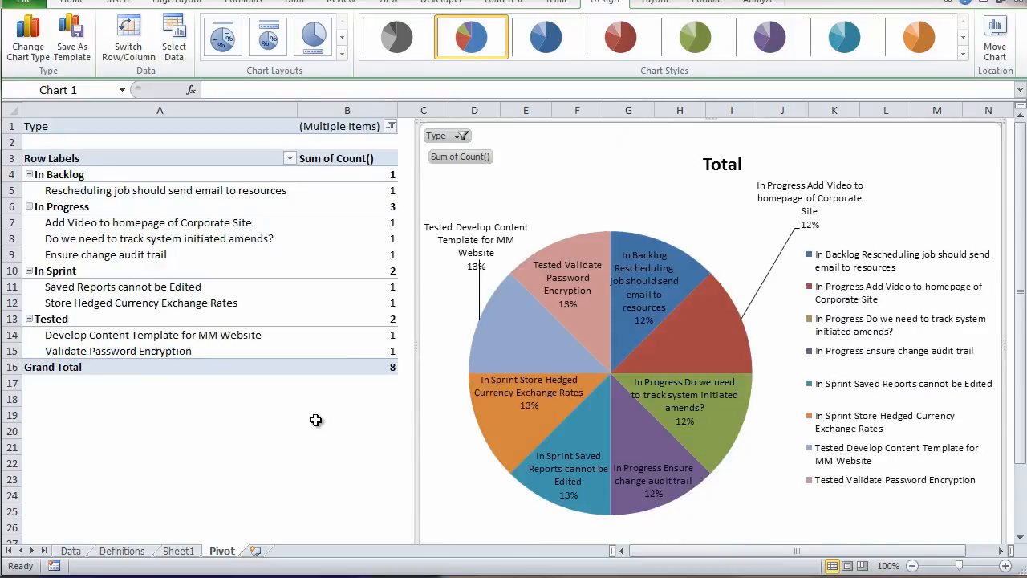
Delete the drill-down sheet Sheet1 from the workbook, including its data.
right_click(190, 552)
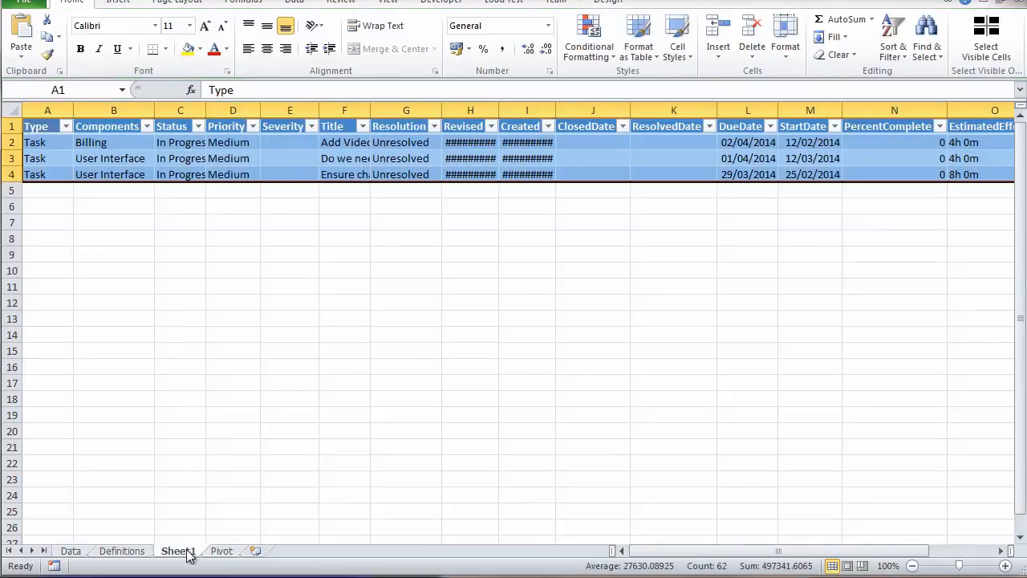
left_click(241, 395)
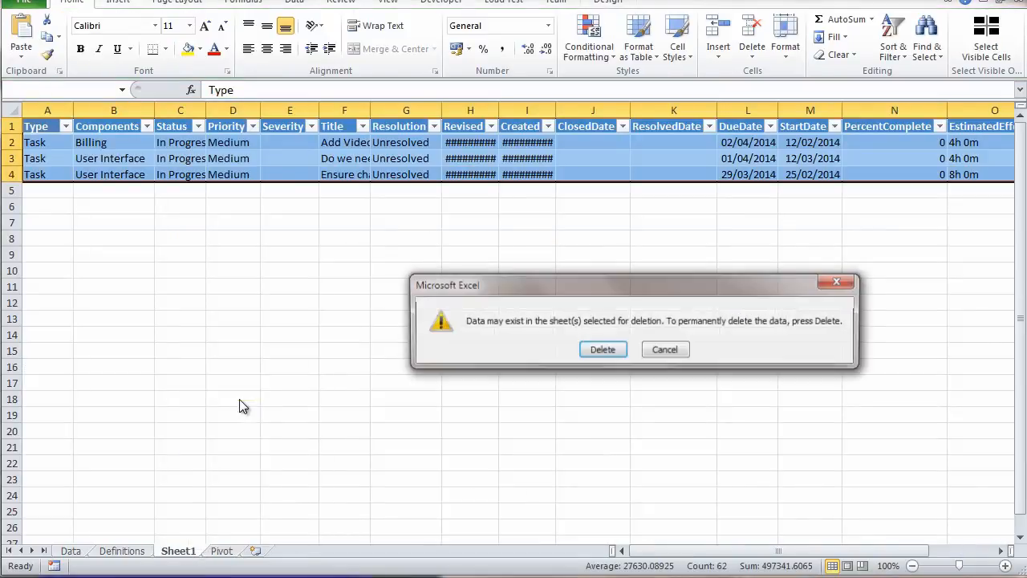
left_click(602, 350)
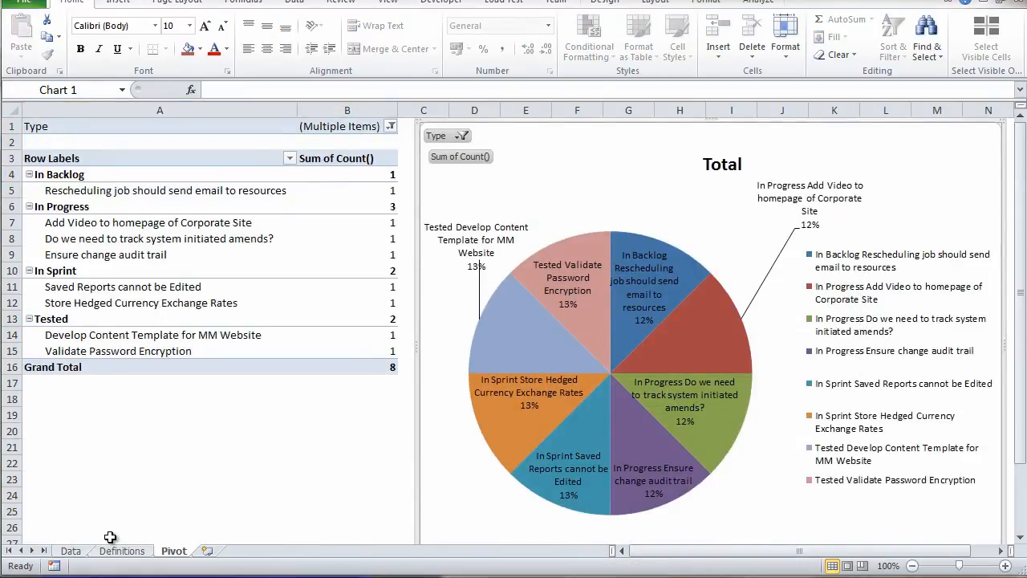
On the Data sheet, add a Today heading in cell S1 after Comments and enter =today() in S2.
left_click(79, 551)
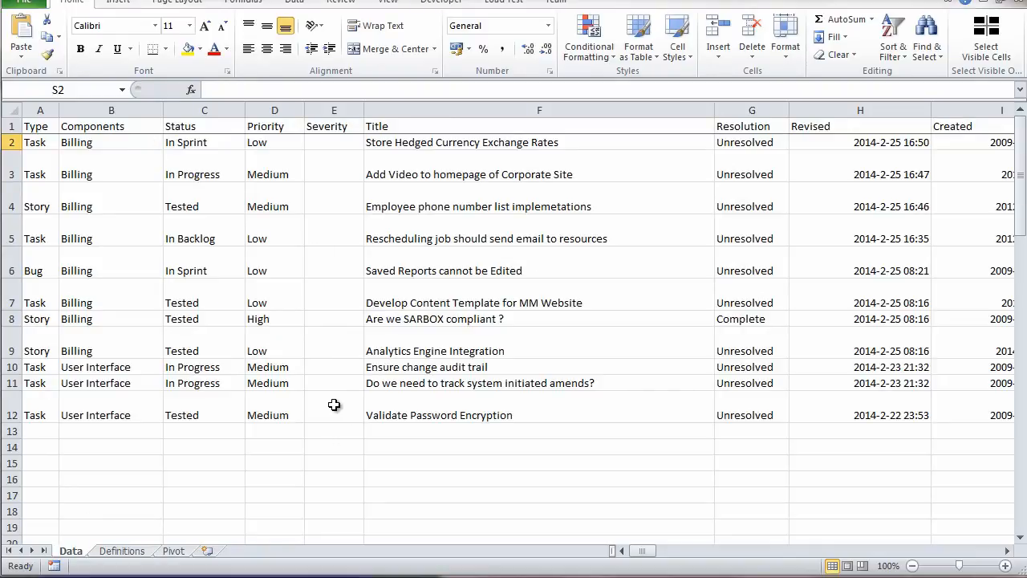
left_click_drag(640, 551, 665, 555)
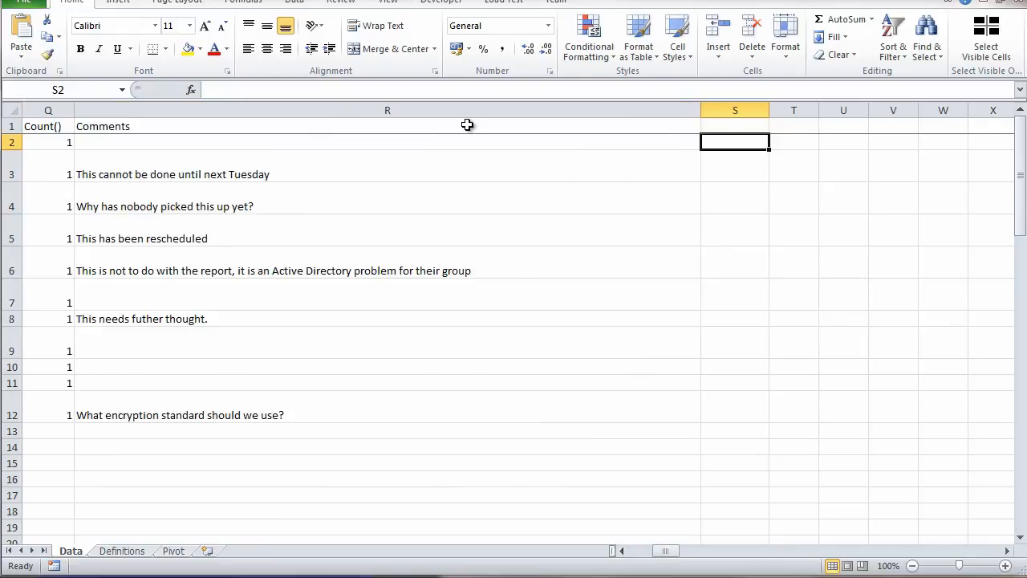
left_click(722, 127)
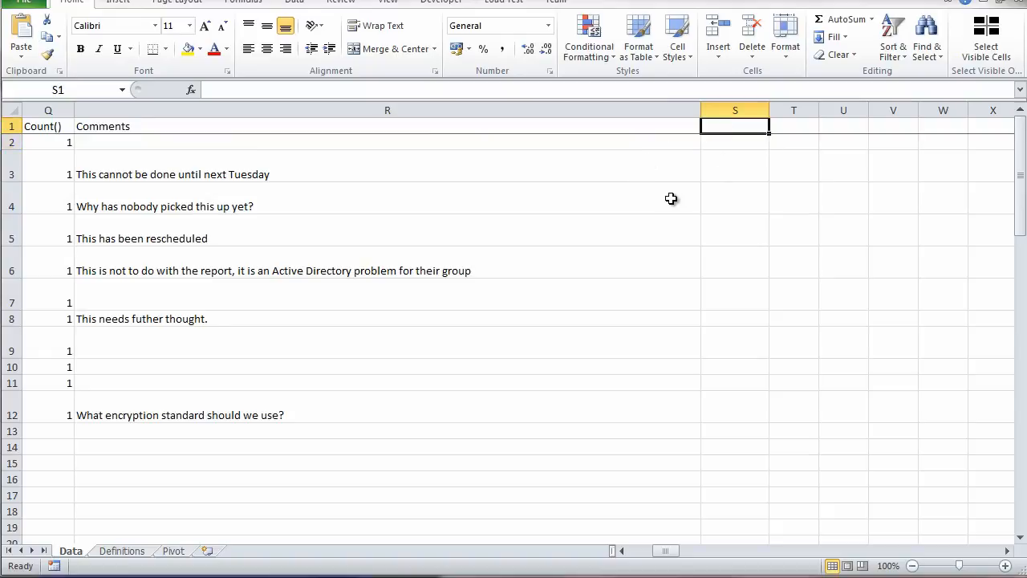
type("Today")
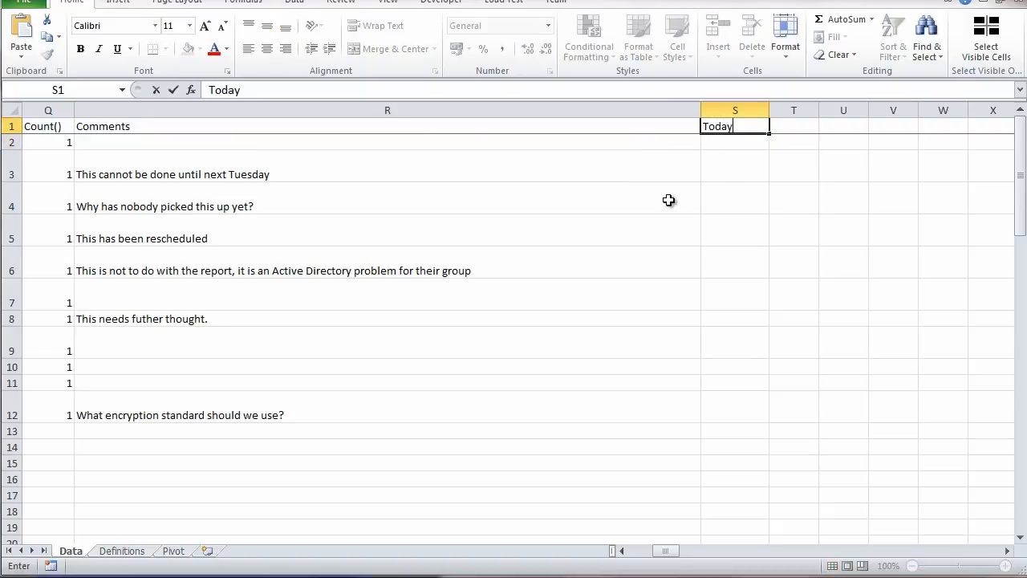
key("Return")
type("=today(")
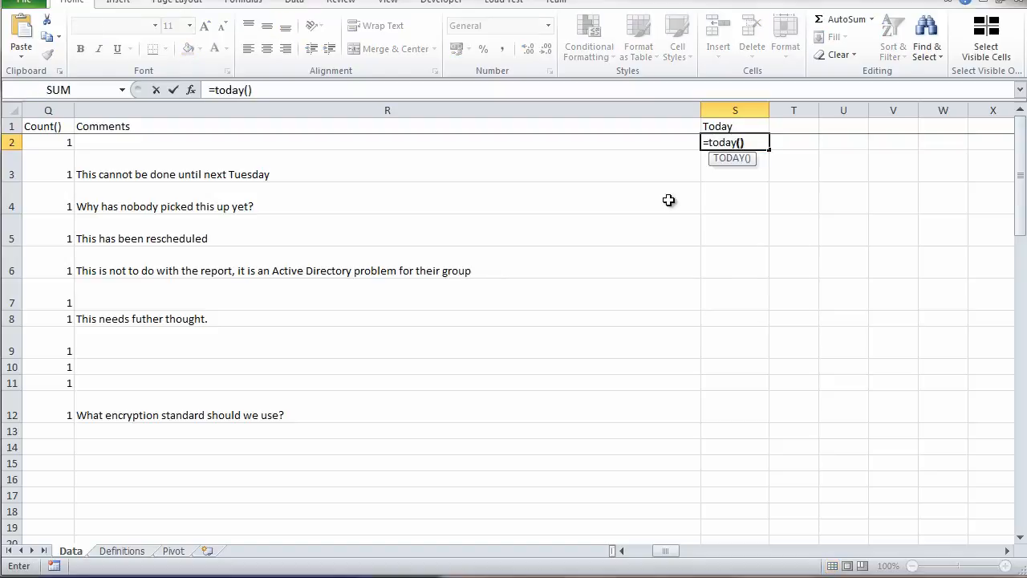
type(")")
key("Return")
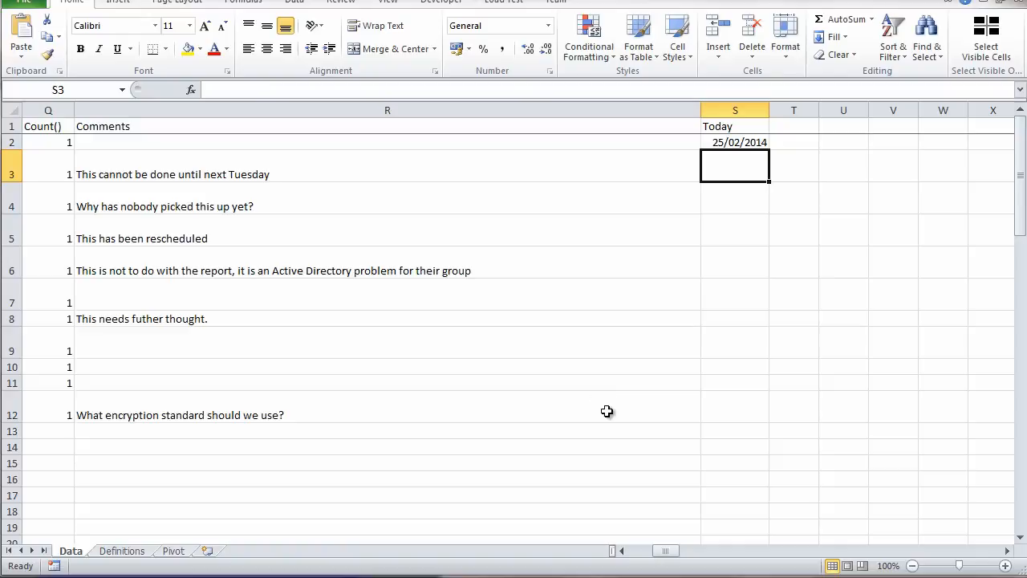
left_click_drag(607, 411, 48, 149)
right_click(50, 158)
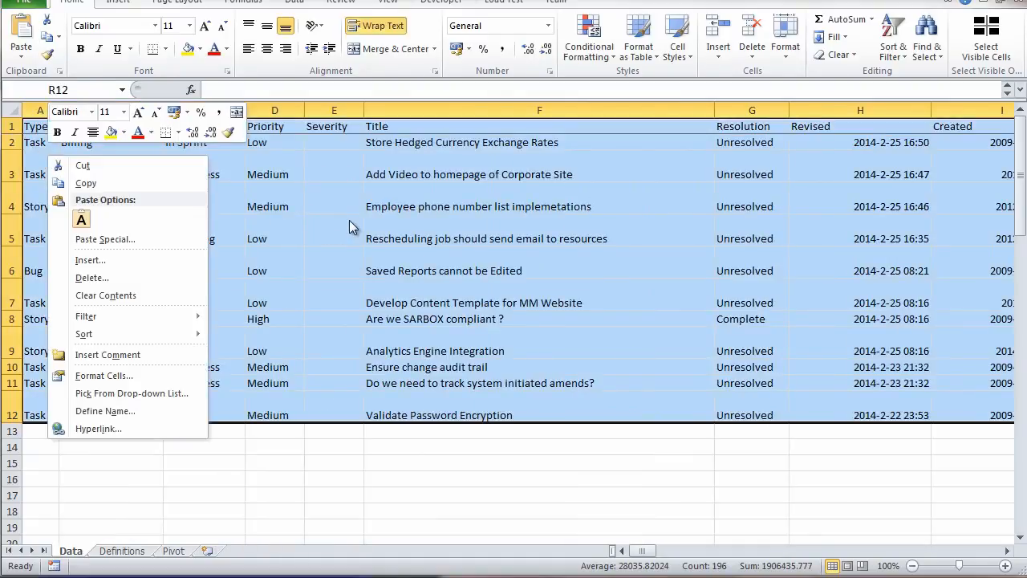
key("Escape")
left_click(317, 126)
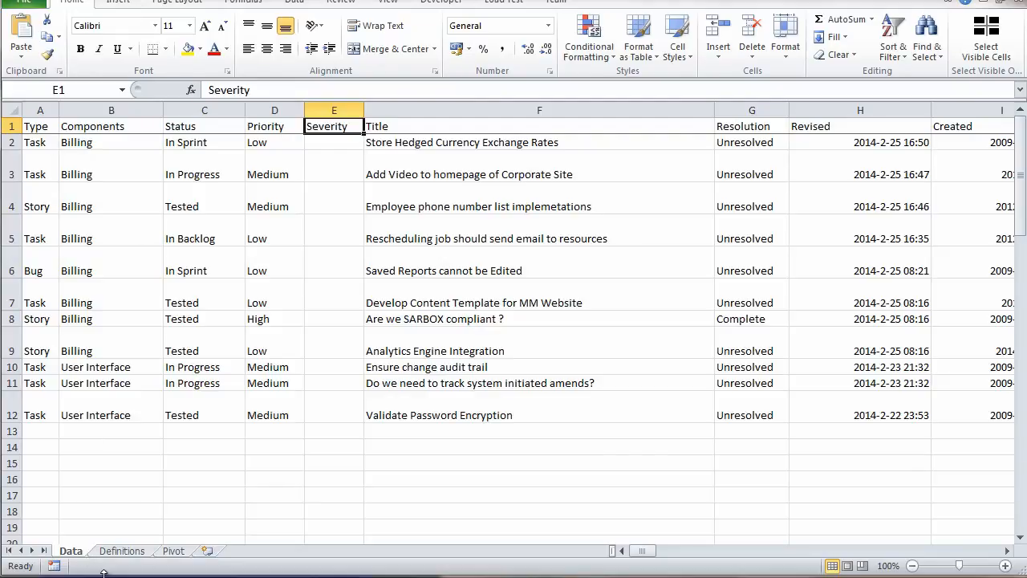
Hide the Data and Definitions sheets so that the workbook shows only the Pivot sheet.
right_click(80, 562)
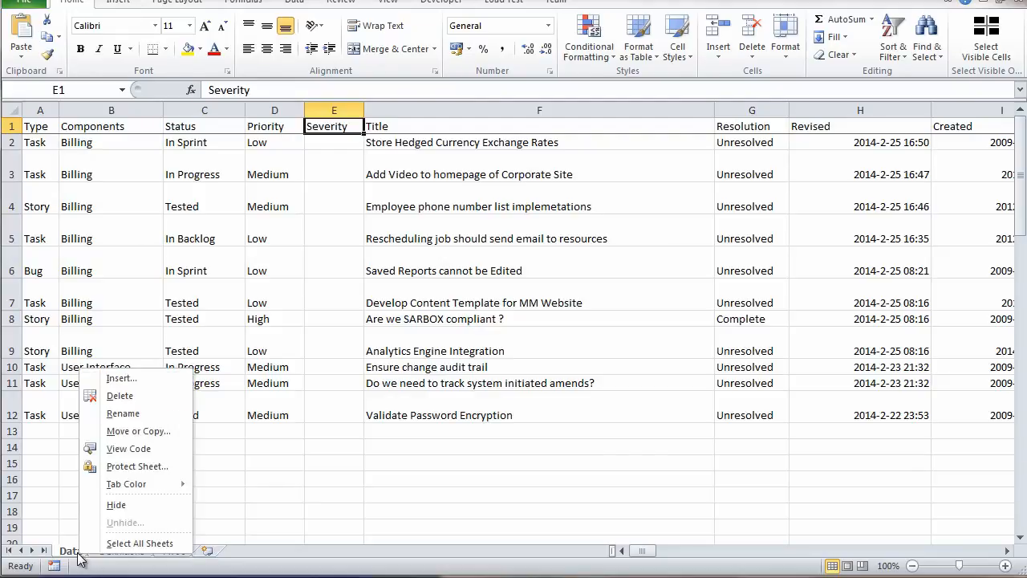
left_click(95, 502)
right_click(94, 553)
left_click(120, 498)
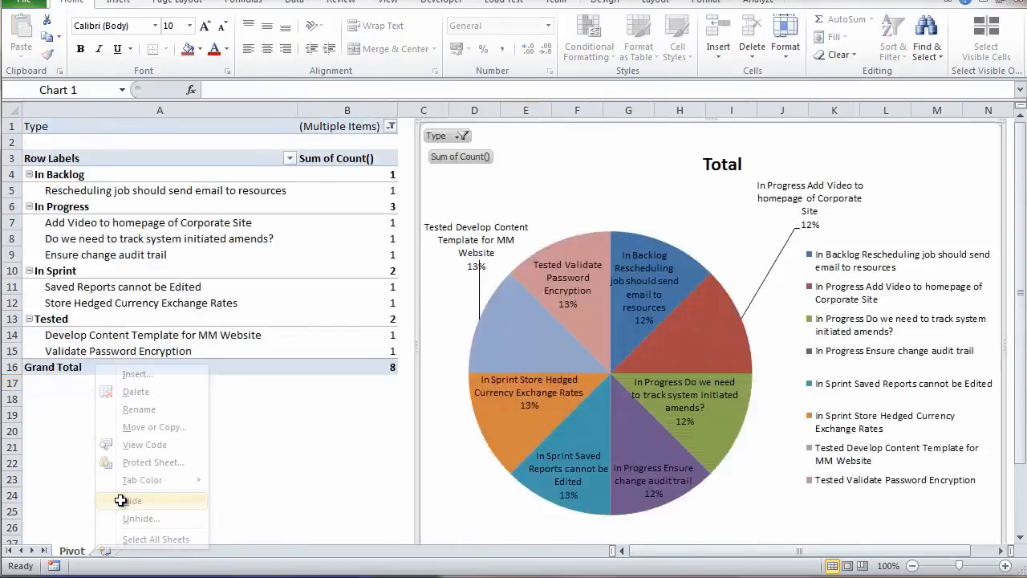